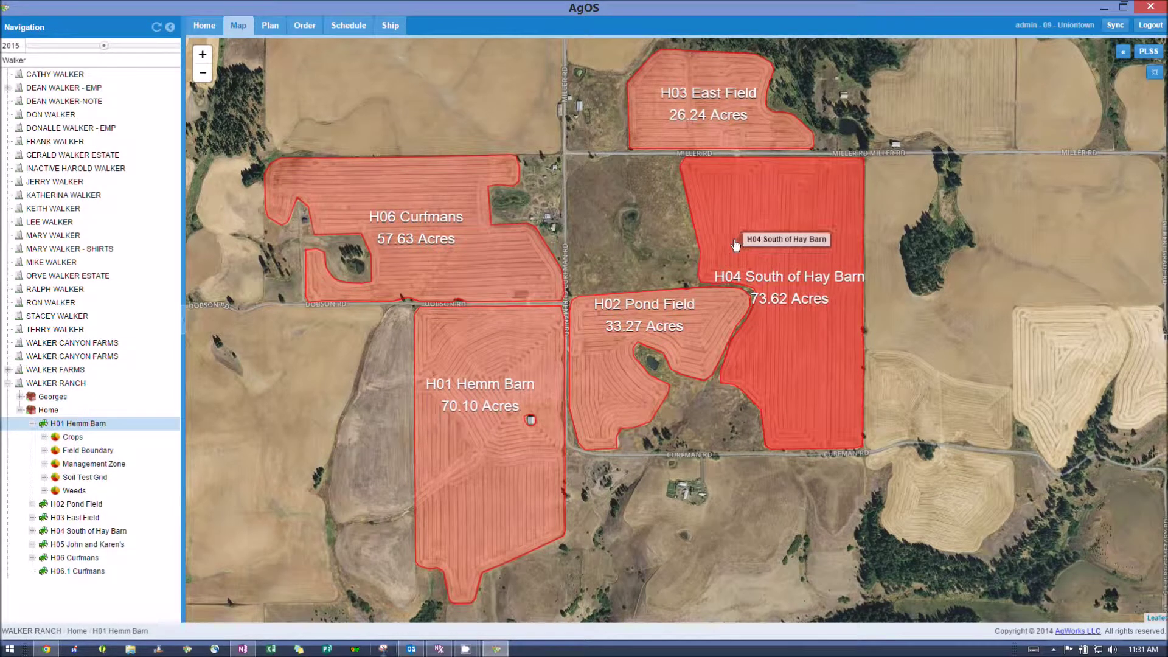
- Download the H04 South of Hay Barn field boundary from the AgOS map as a zipped shapefile
right_click(734, 245)
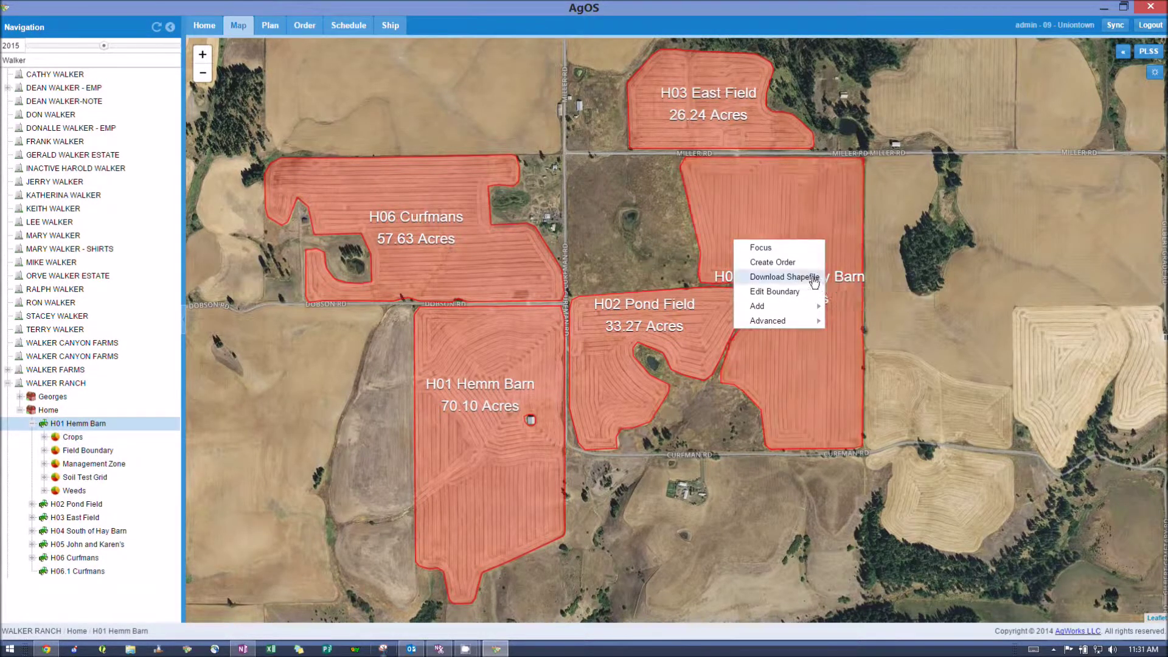
click(790, 277)
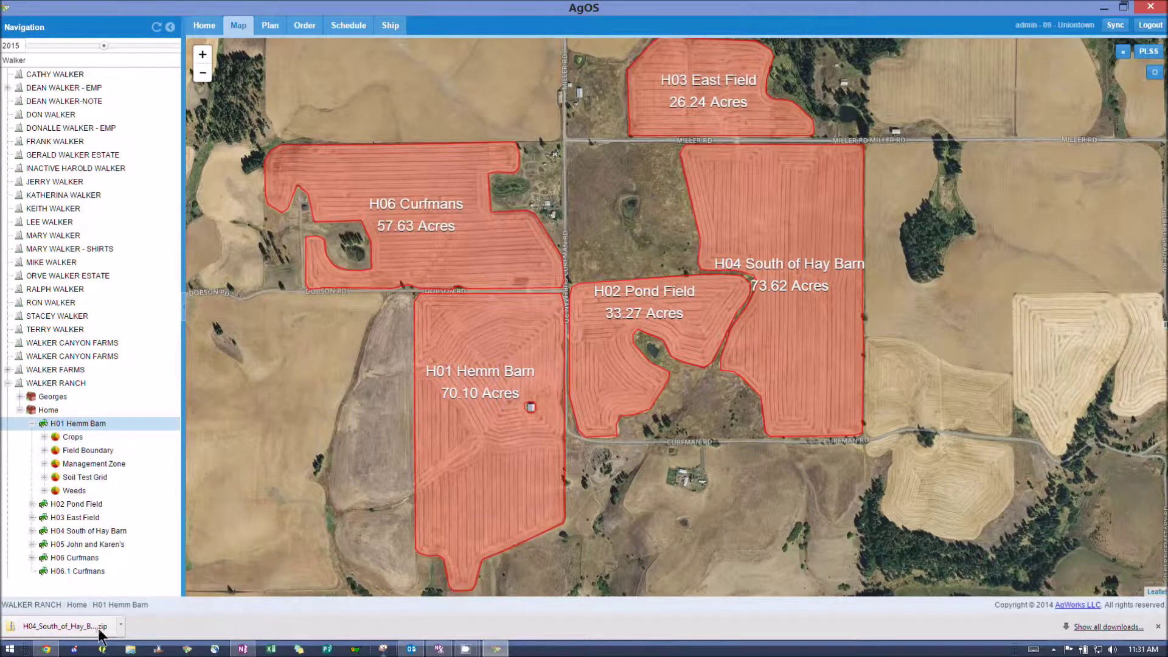
- Extract the downloaded H04_South_of_Hay_Barn zip into its default folder in Downloads
click(122, 625)
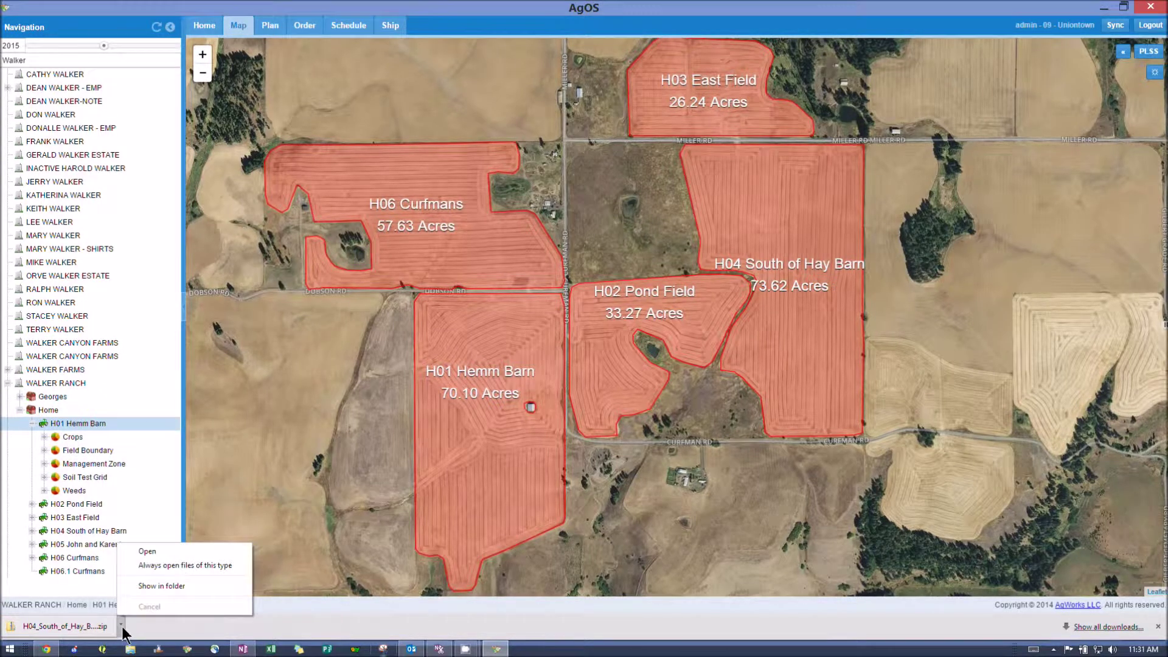
click(127, 586)
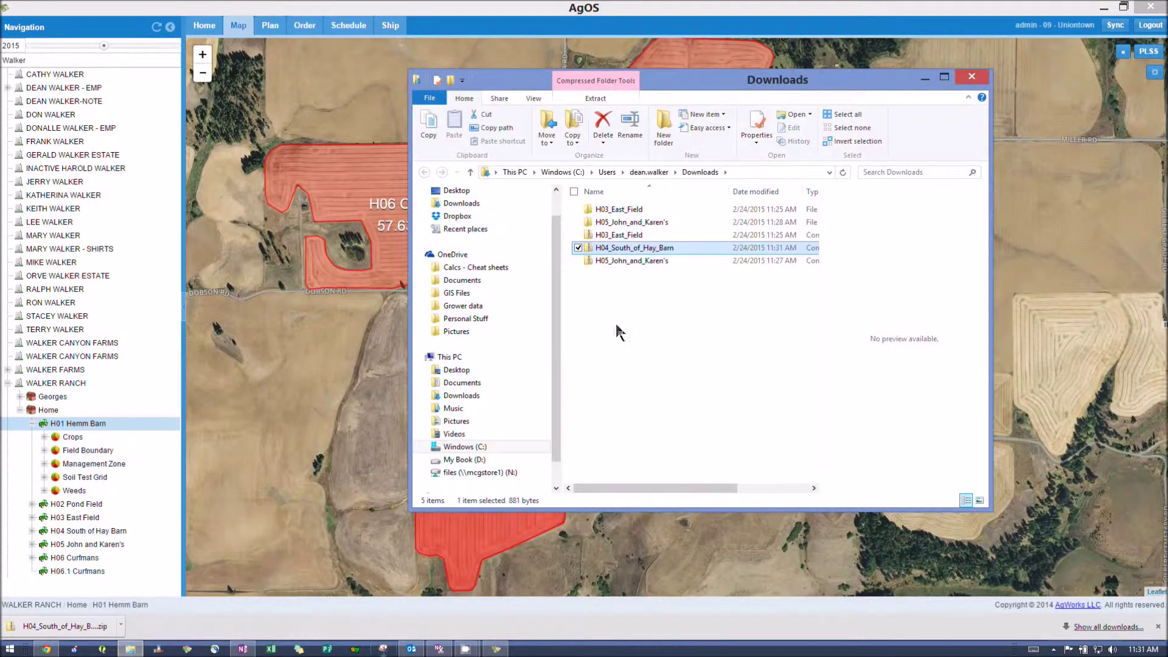
right_click(648, 249)
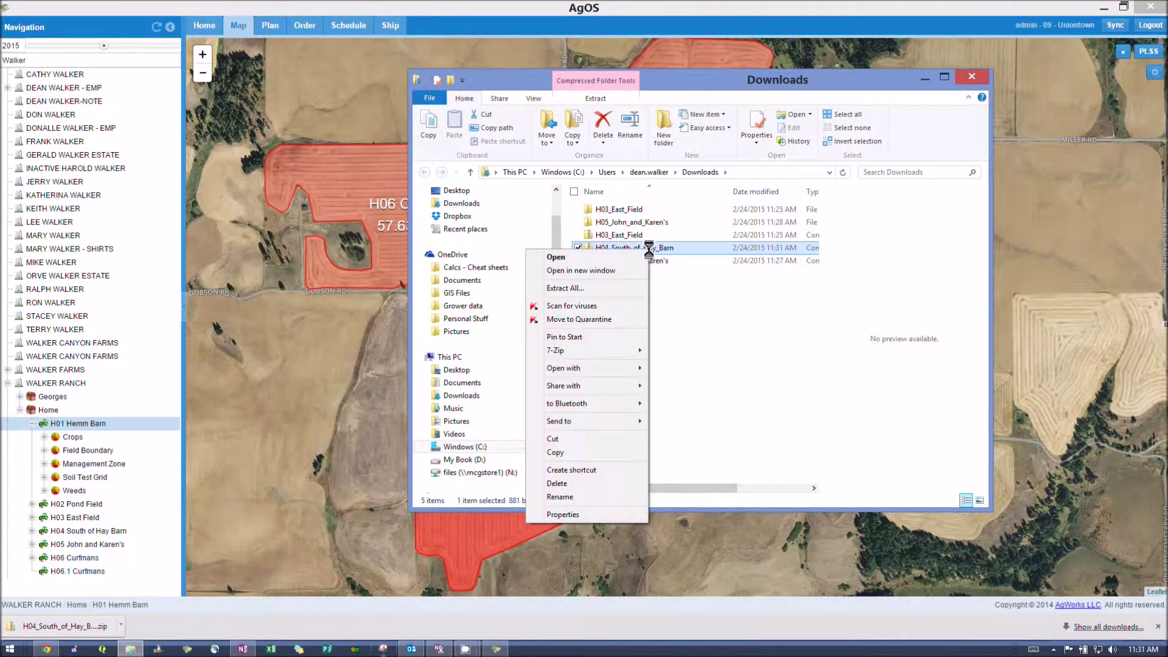
click(616, 289)
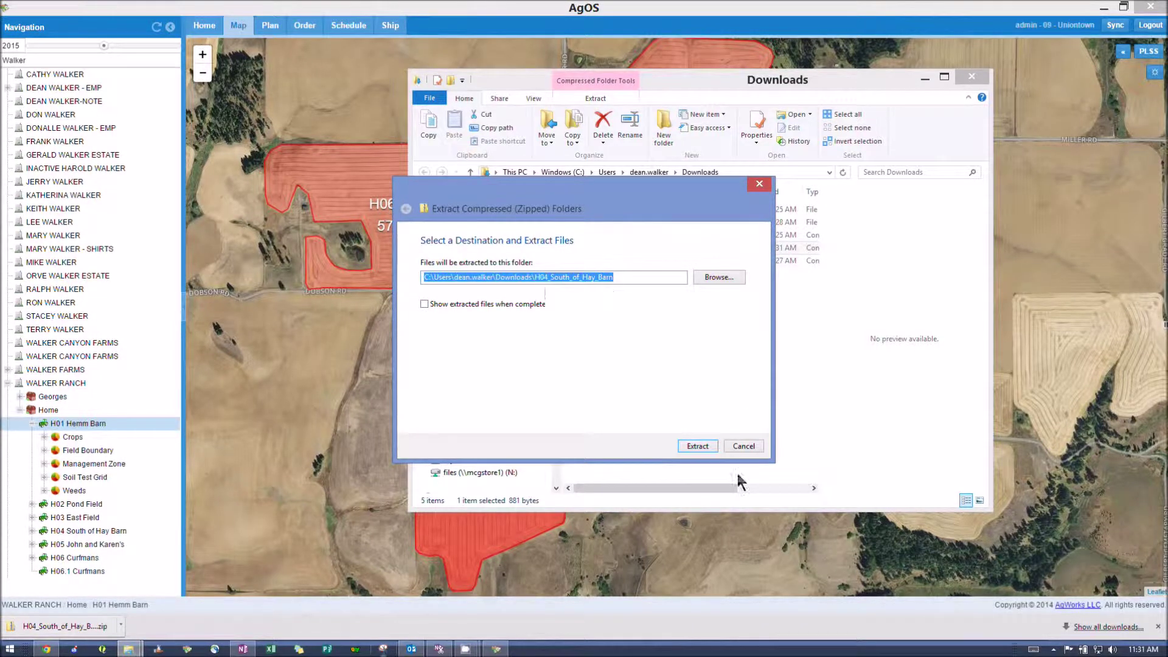
click(699, 446)
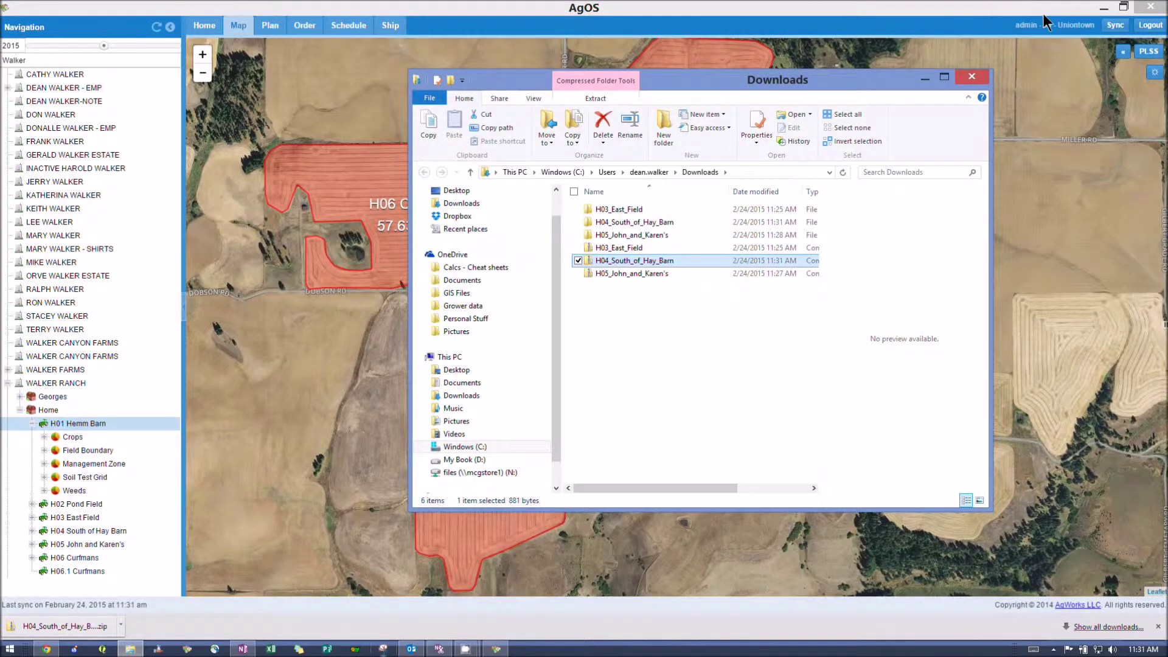
- Minimize AgOS and launch Google Earth Pro from the desktop icon
click(1104, 8)
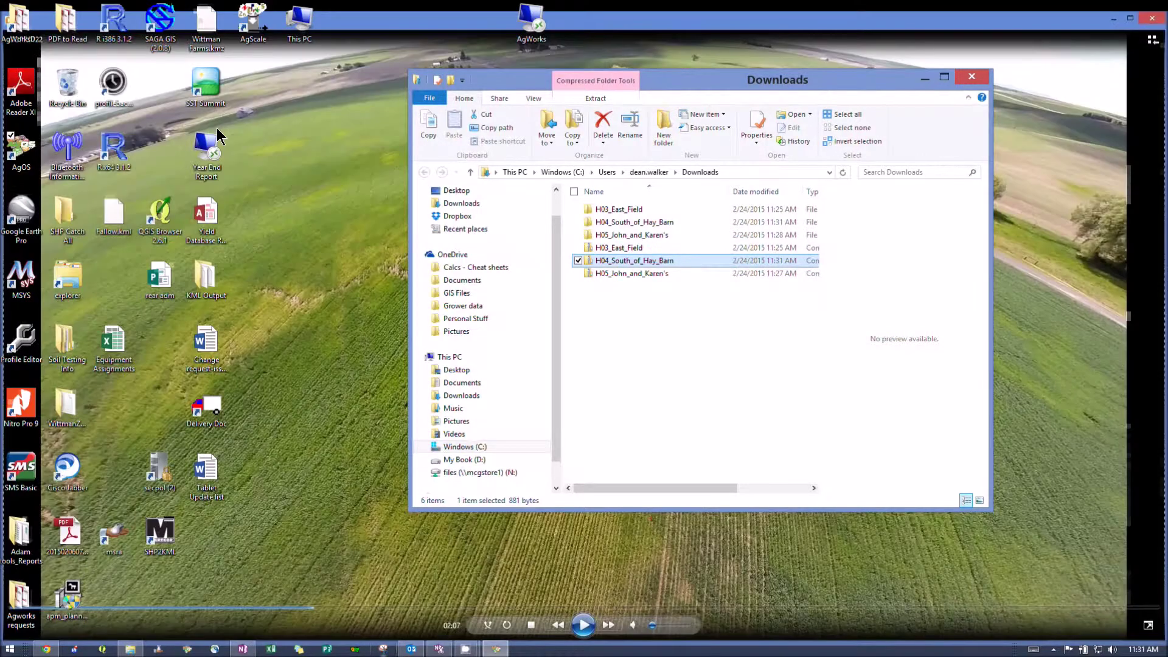
double_click(28, 244)
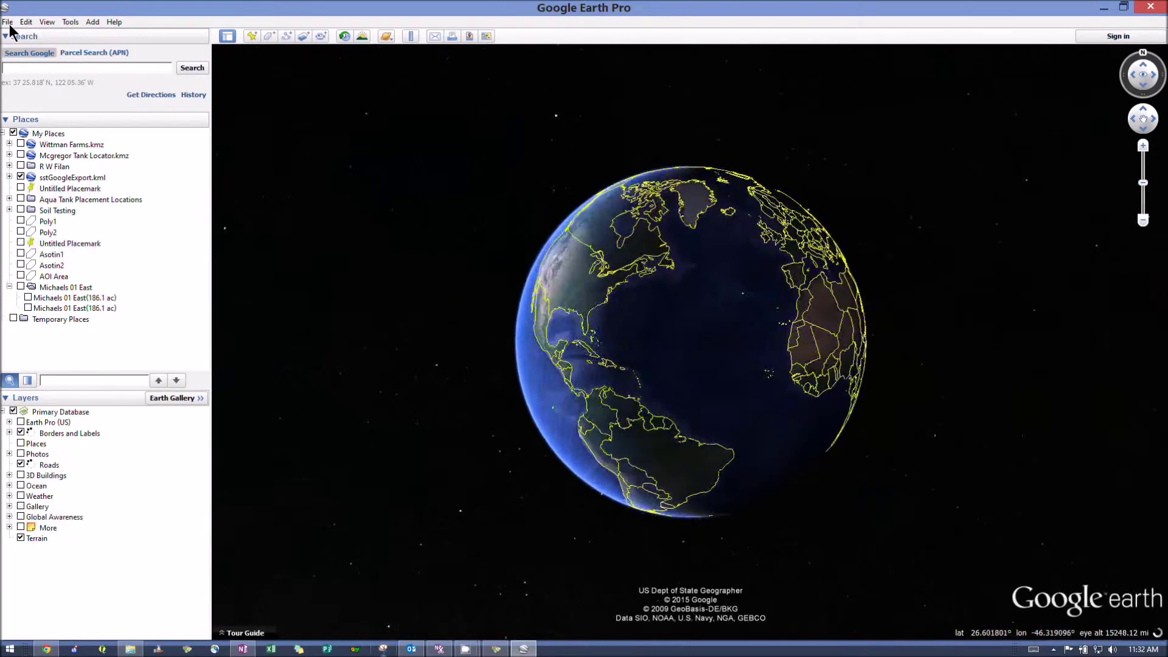
- Start a File > Import, browse to This PC > Downloads > H04_South_of_Hay_Barn, and list the file types
click(8, 23)
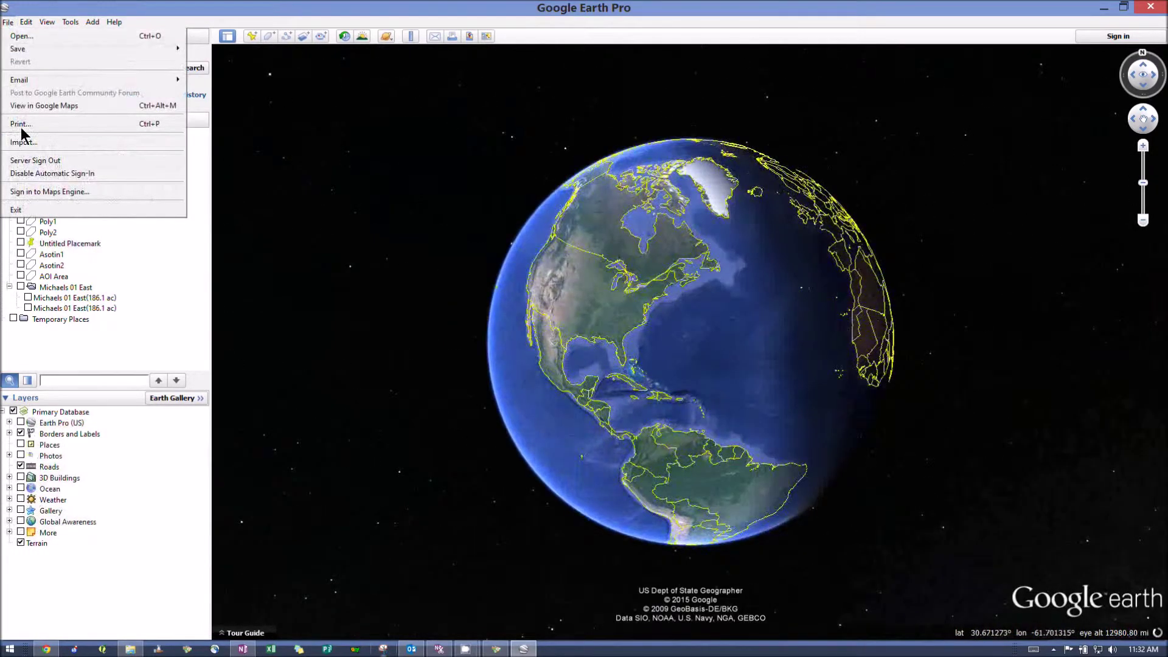
click(23, 144)
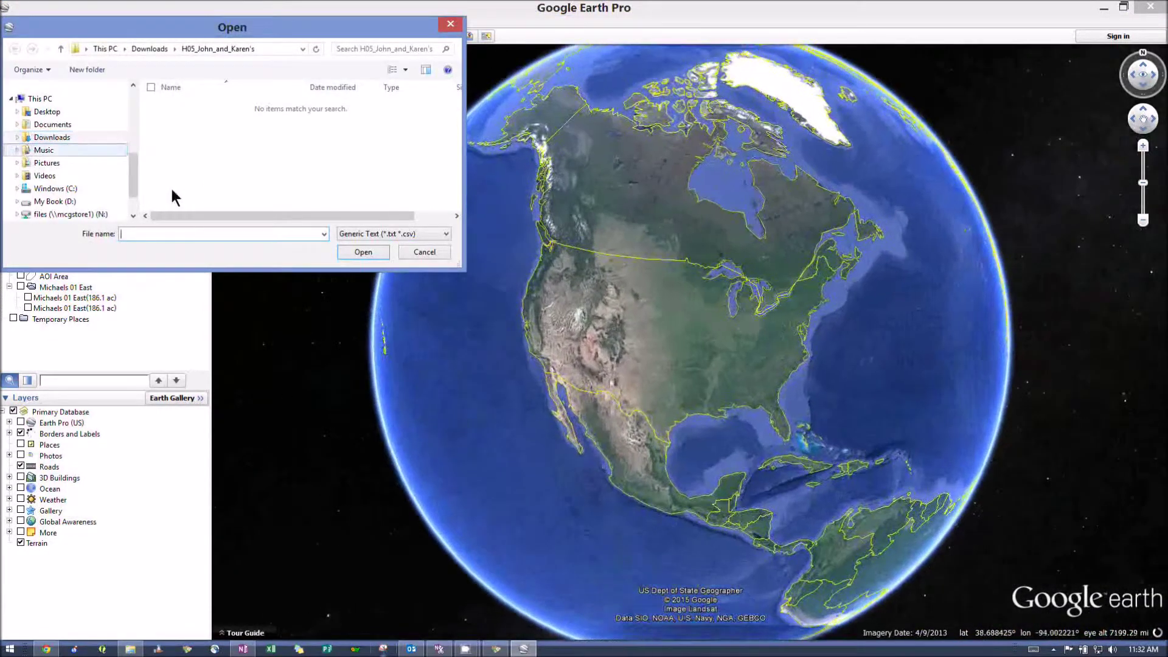
click(135, 48)
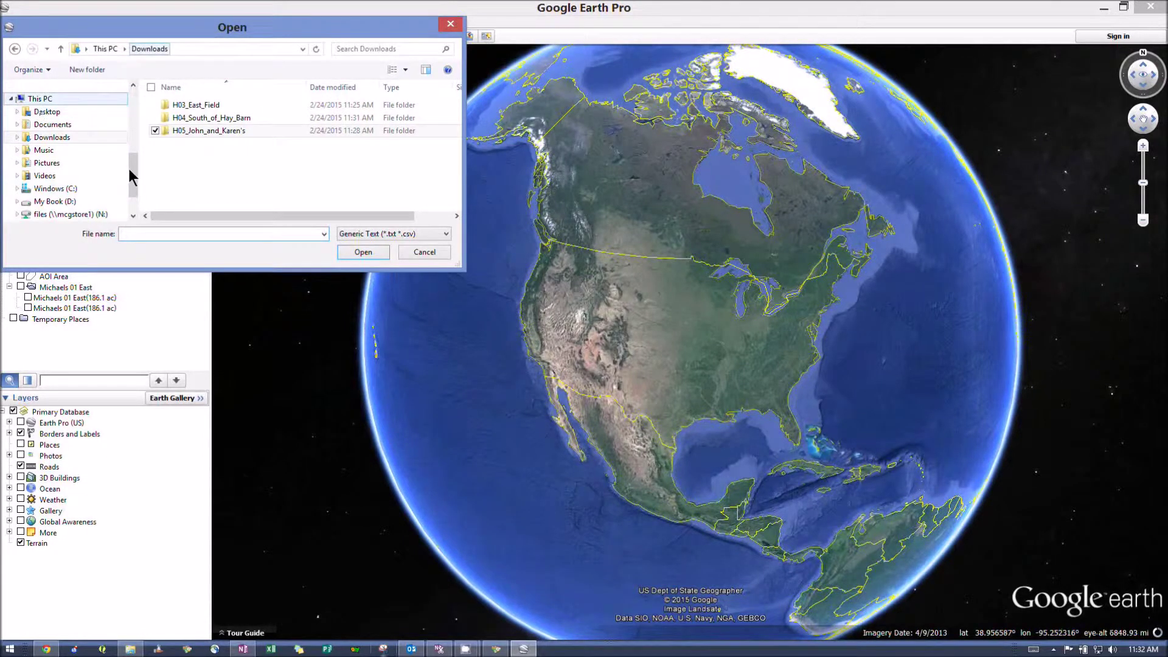
scroll(144, 133, up, 5)
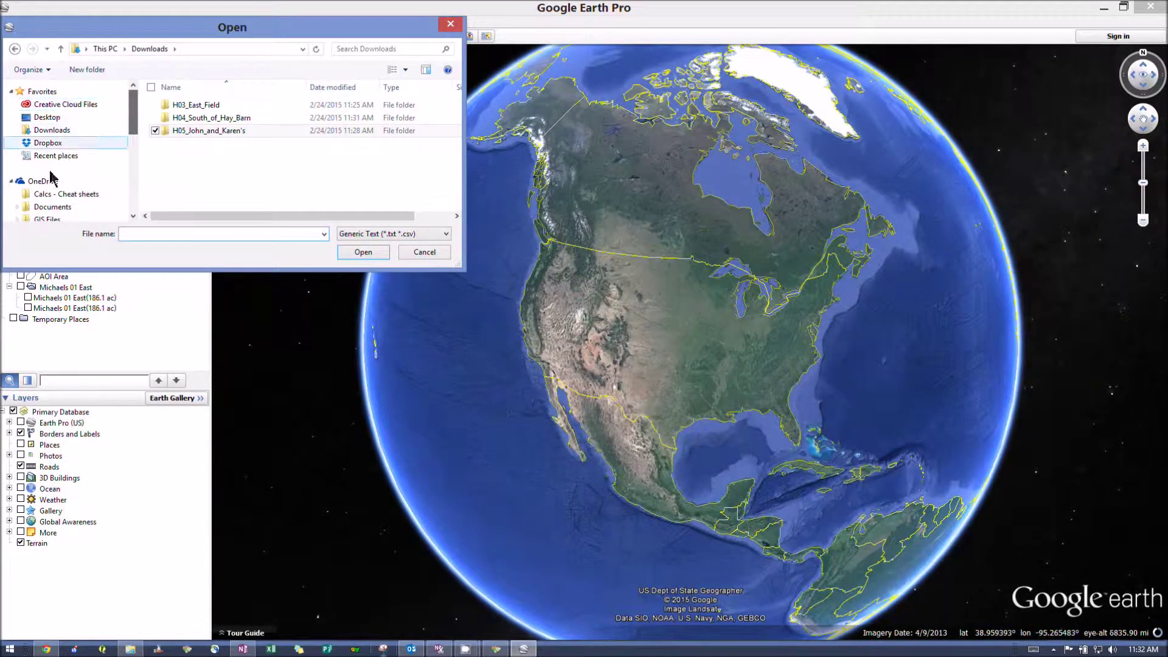
drag(137, 130, 134, 152)
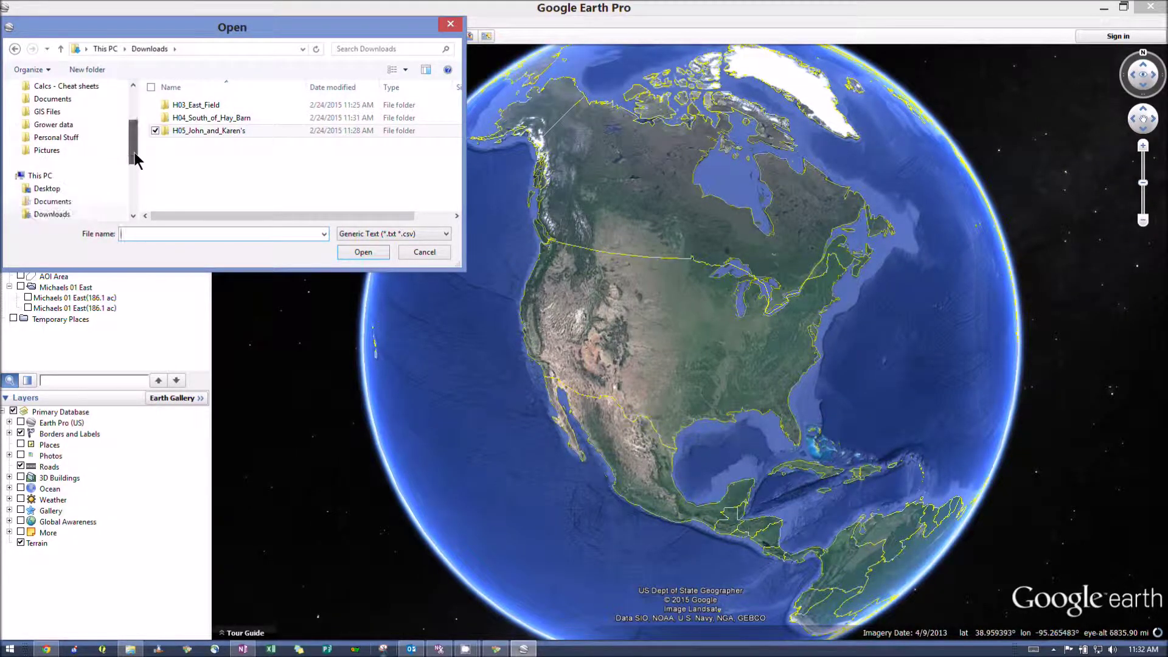
click(39, 201)
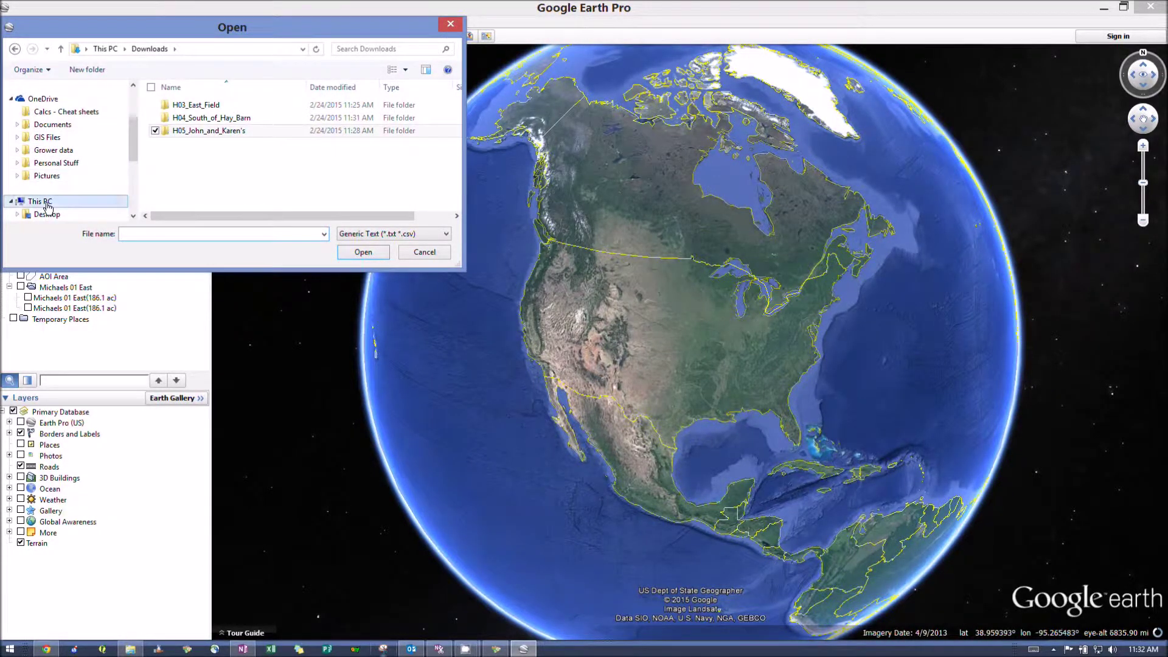
drag(134, 145, 134, 190)
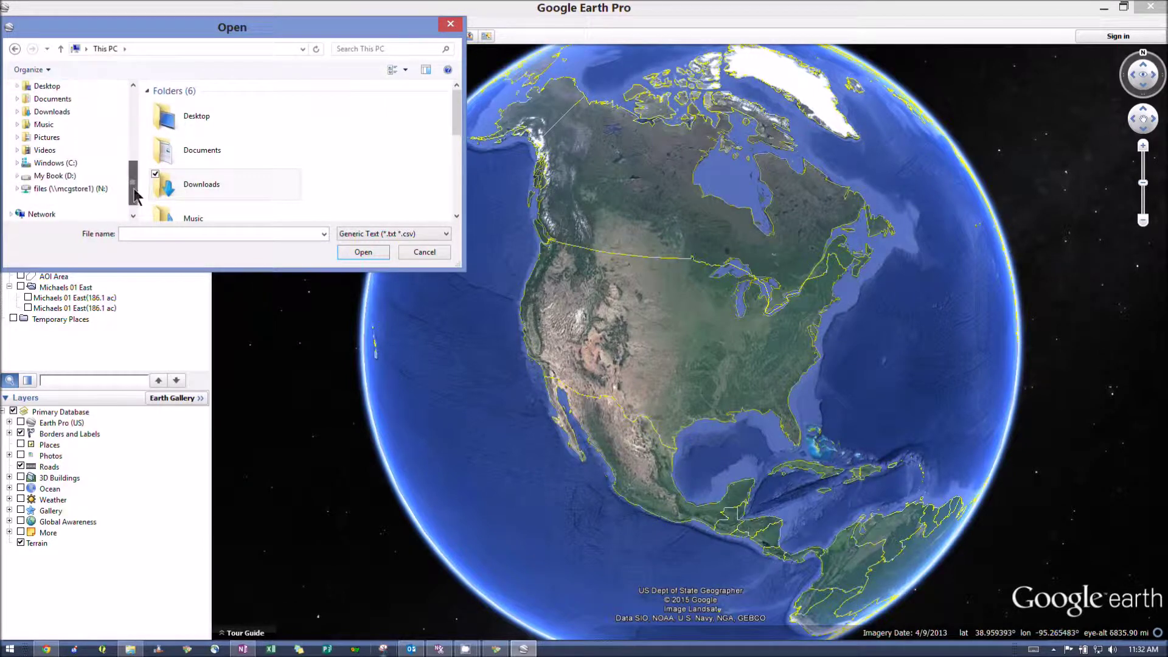
click(50, 115)
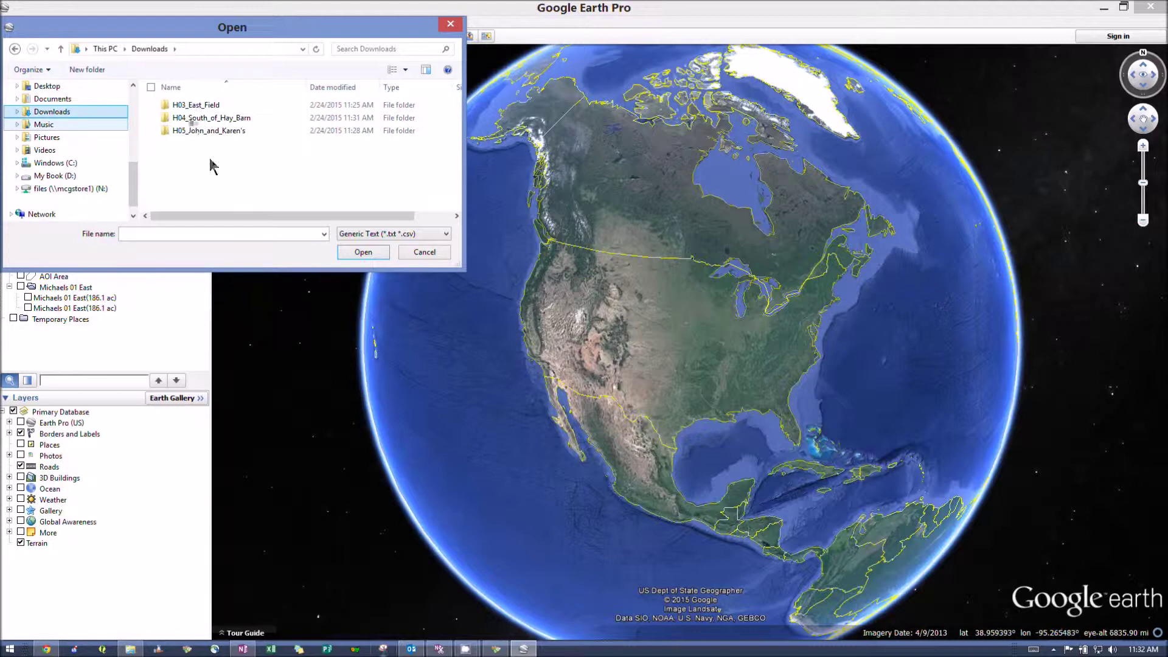
double_click(204, 119)
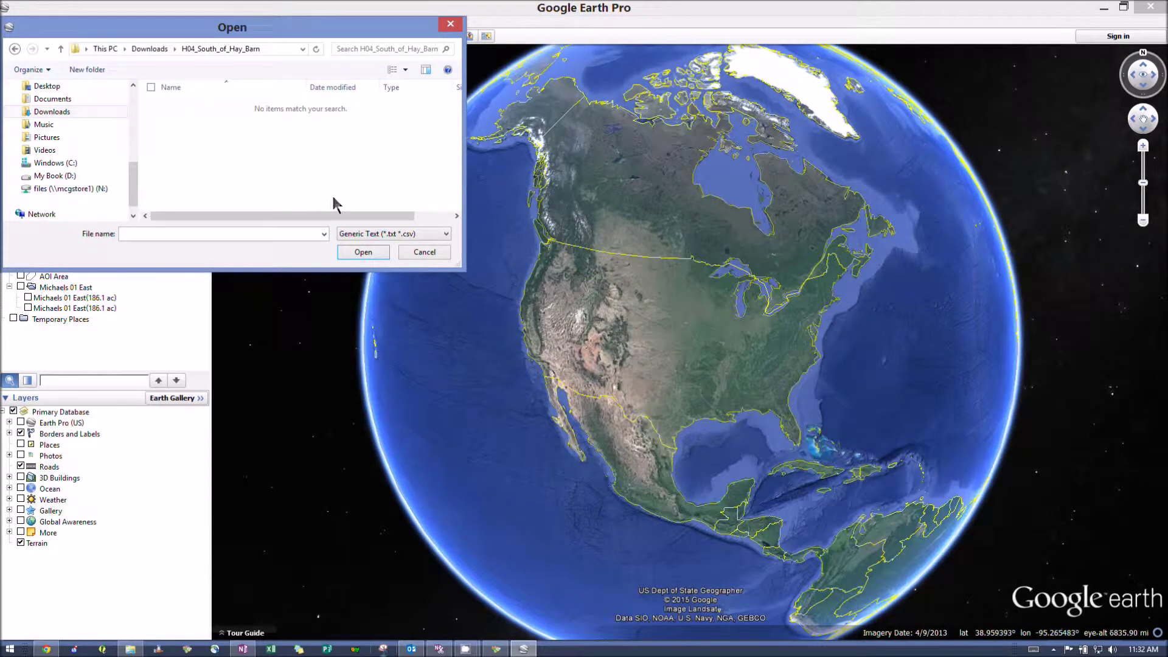
click(446, 236)
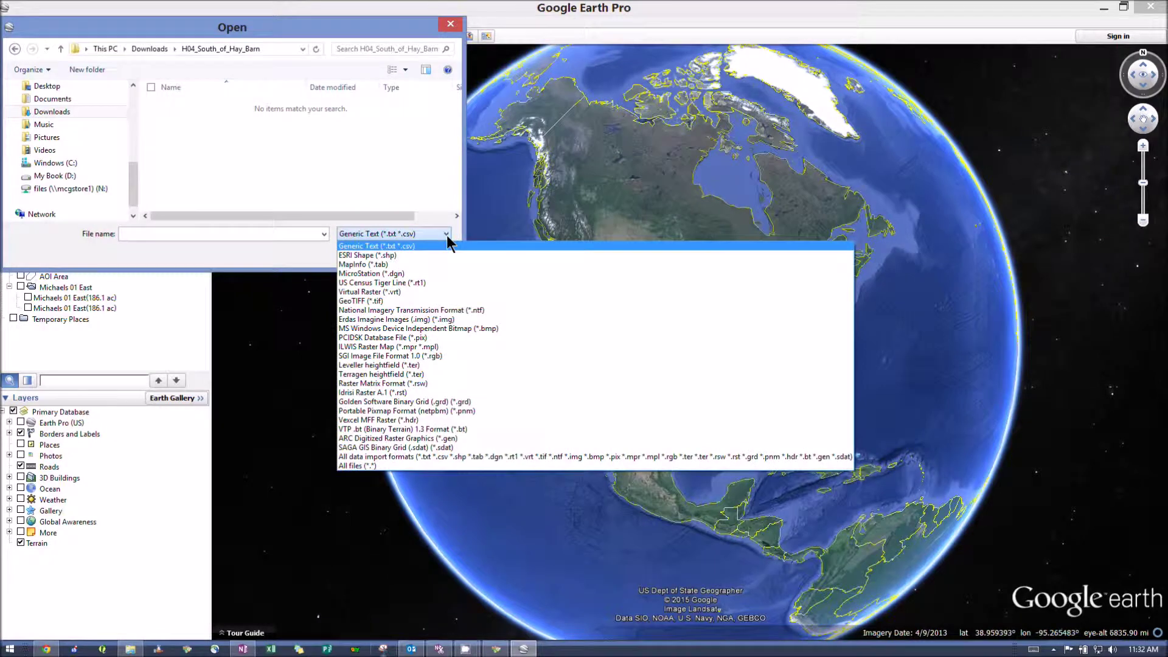
- Import H04 South of Hay Barn.shp using the ESRI Shape filter, declining the style template
click(398, 255)
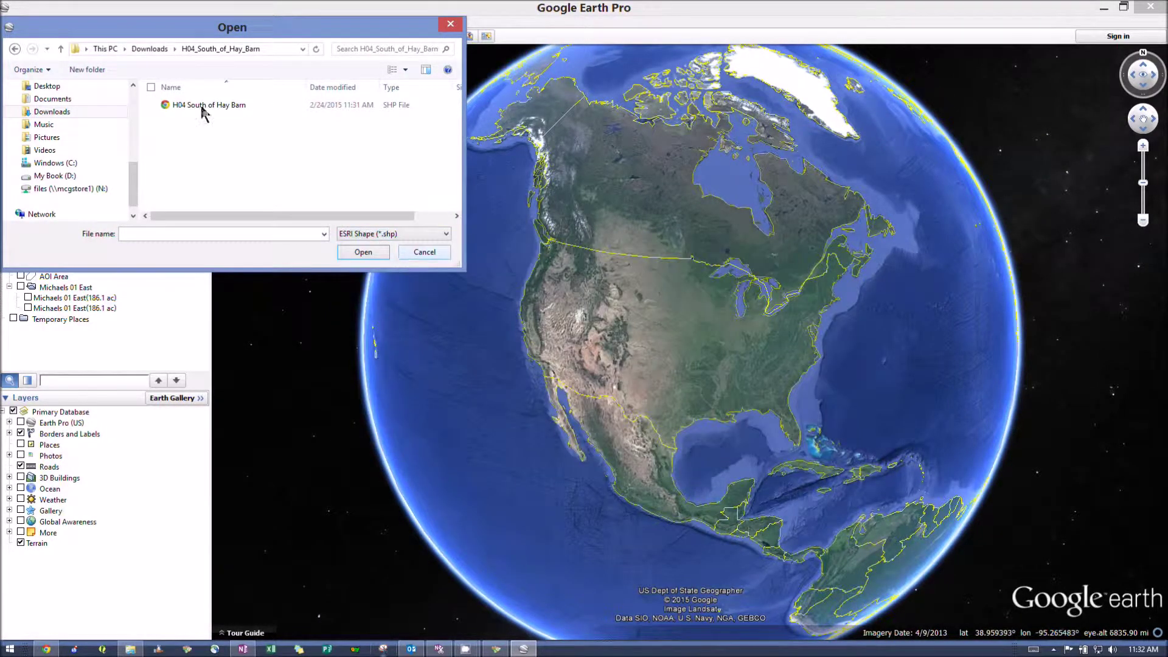
click(188, 104)
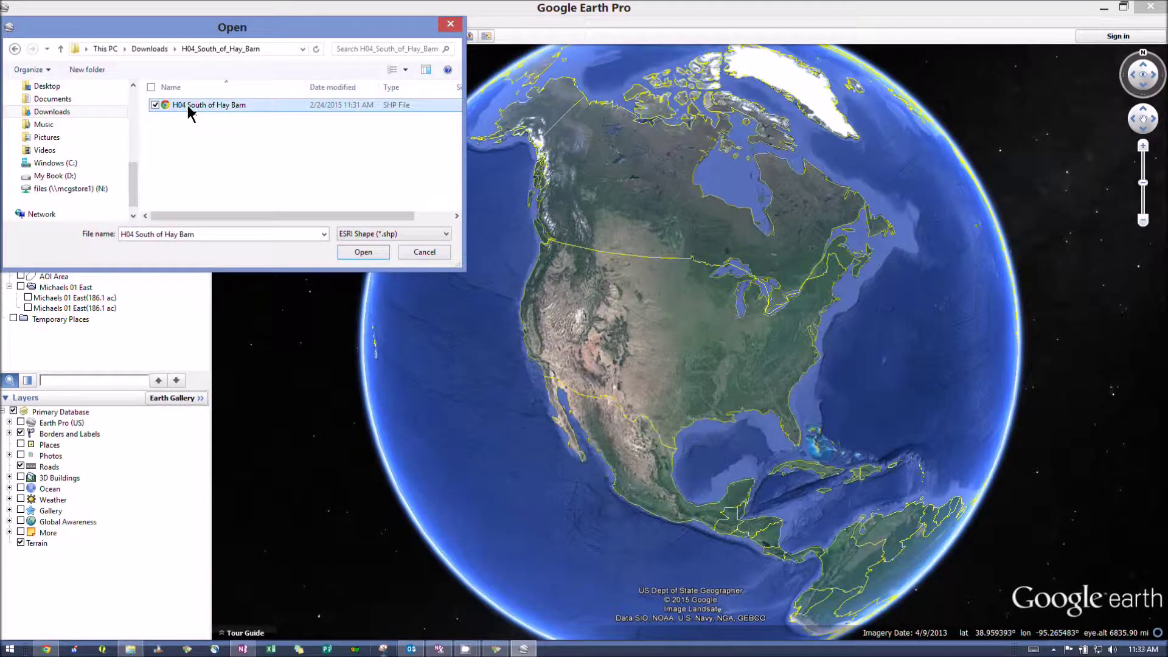
click(359, 251)
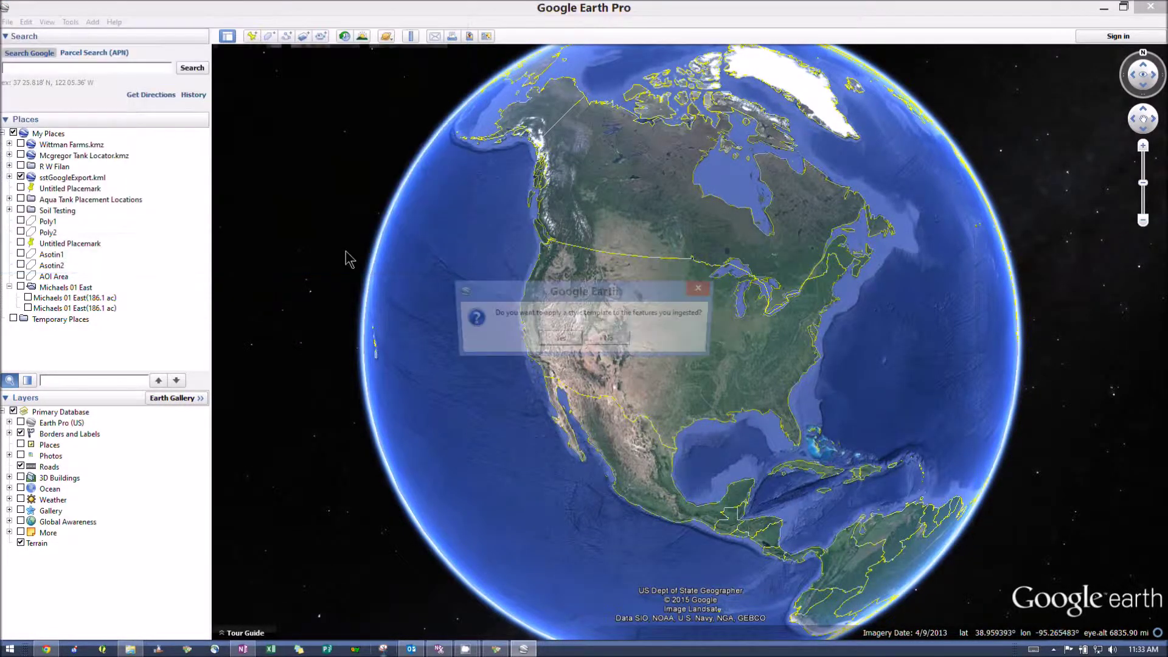
click(610, 341)
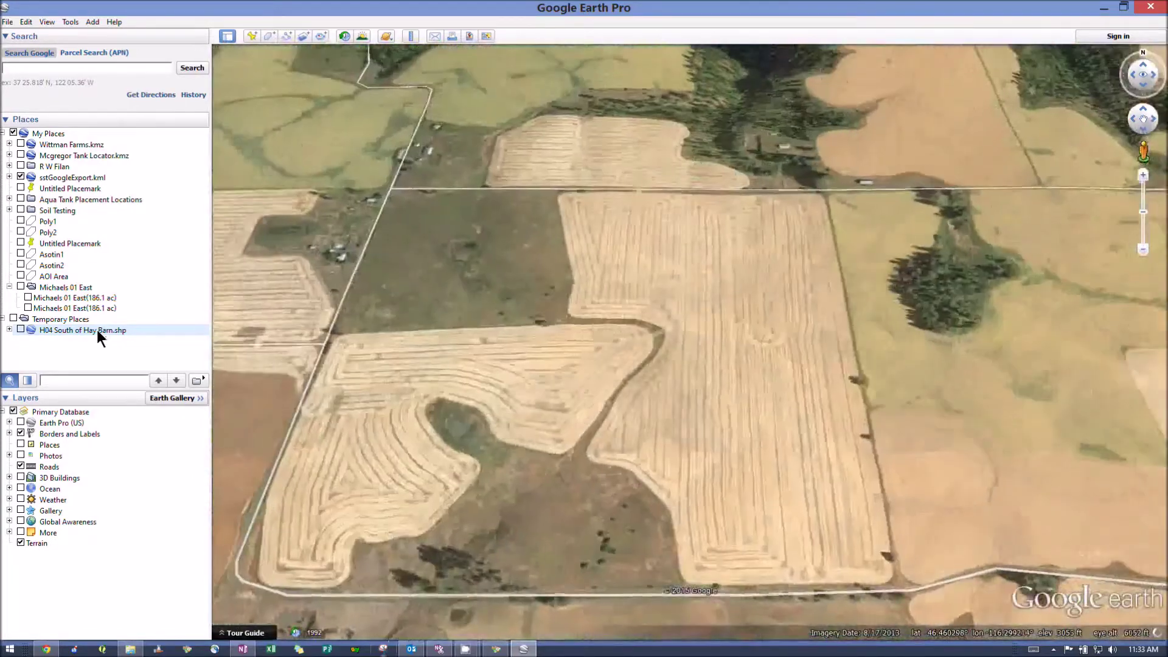
- Open the Edit Folder properties of the H04 South of Hay Barn.shp layer in Temporary Places
right_click(97, 330)
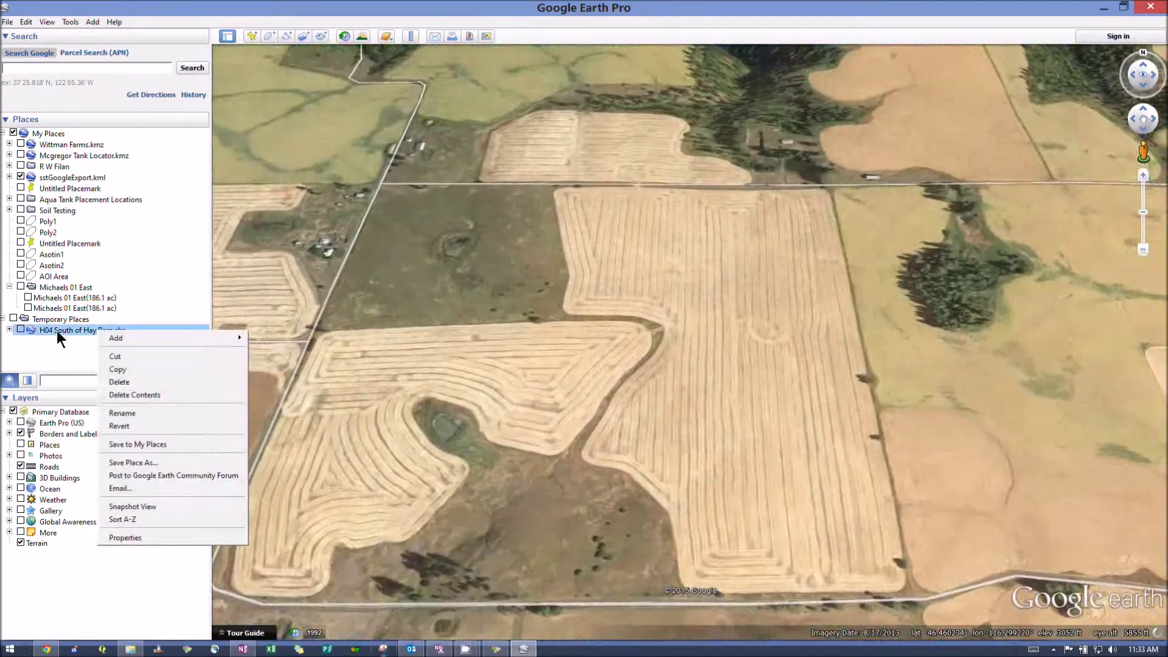
click(141, 537)
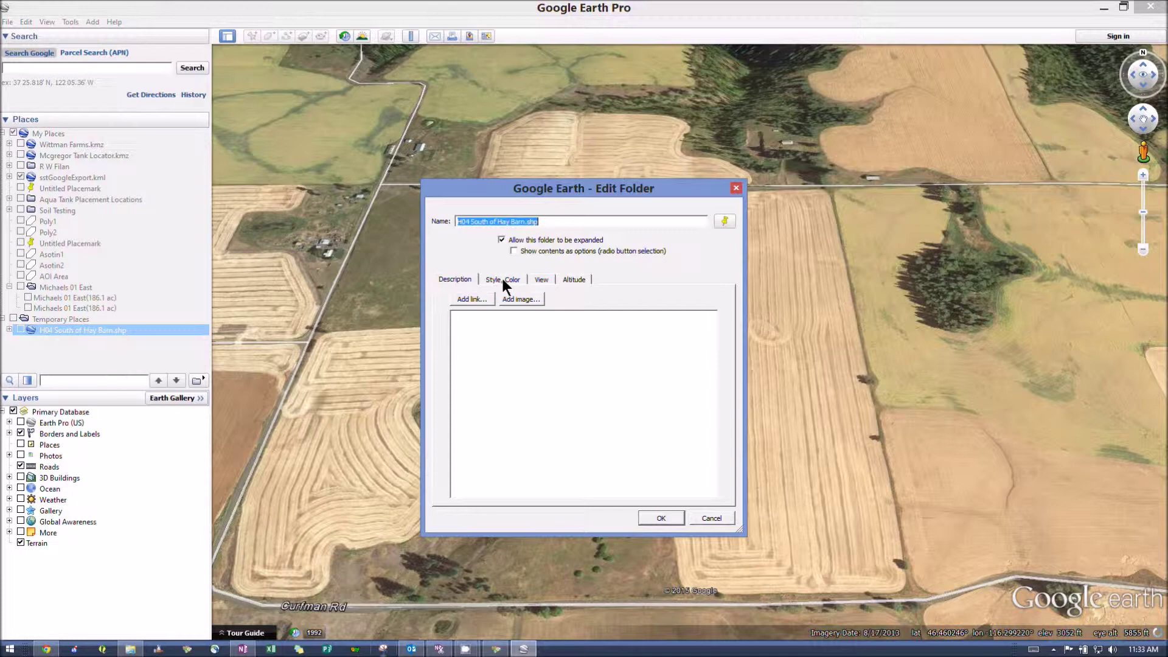
- Set the H04 layer's area to Outlined with line width 3.0, then switch the layer on
click(503, 281)
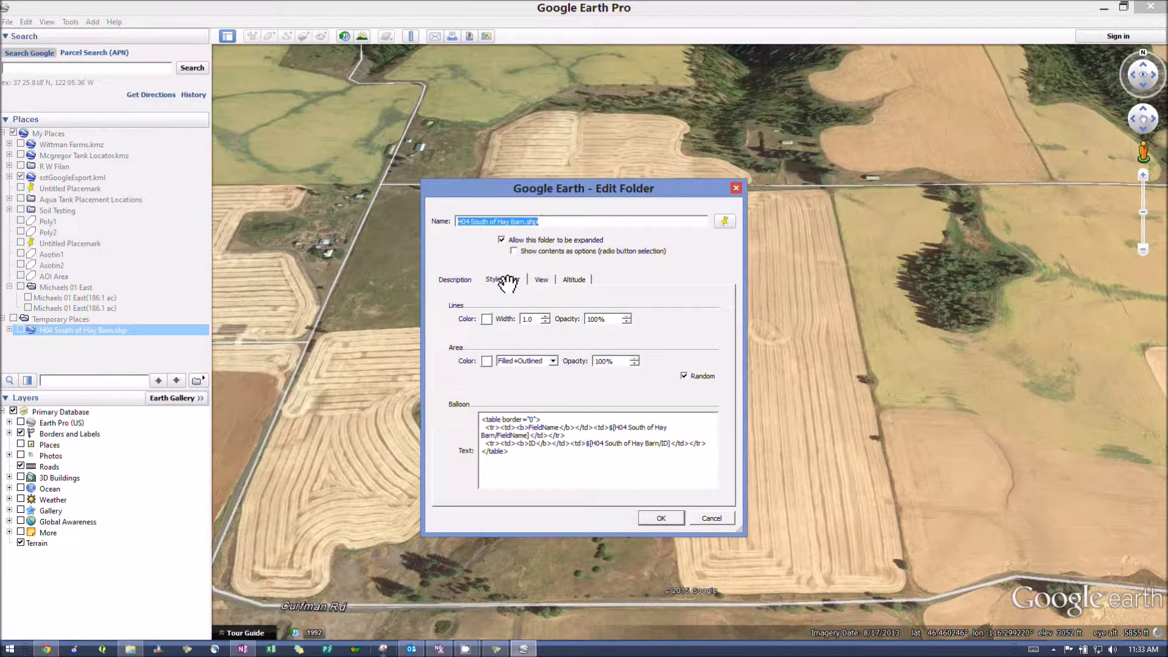
click(538, 364)
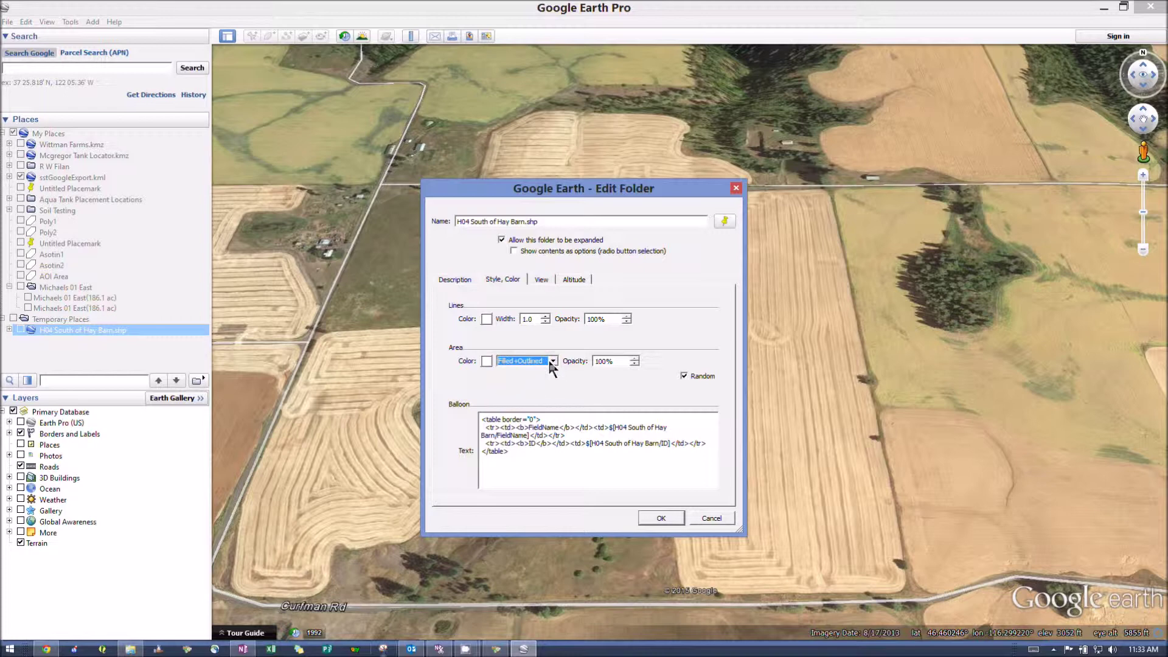
click(554, 360)
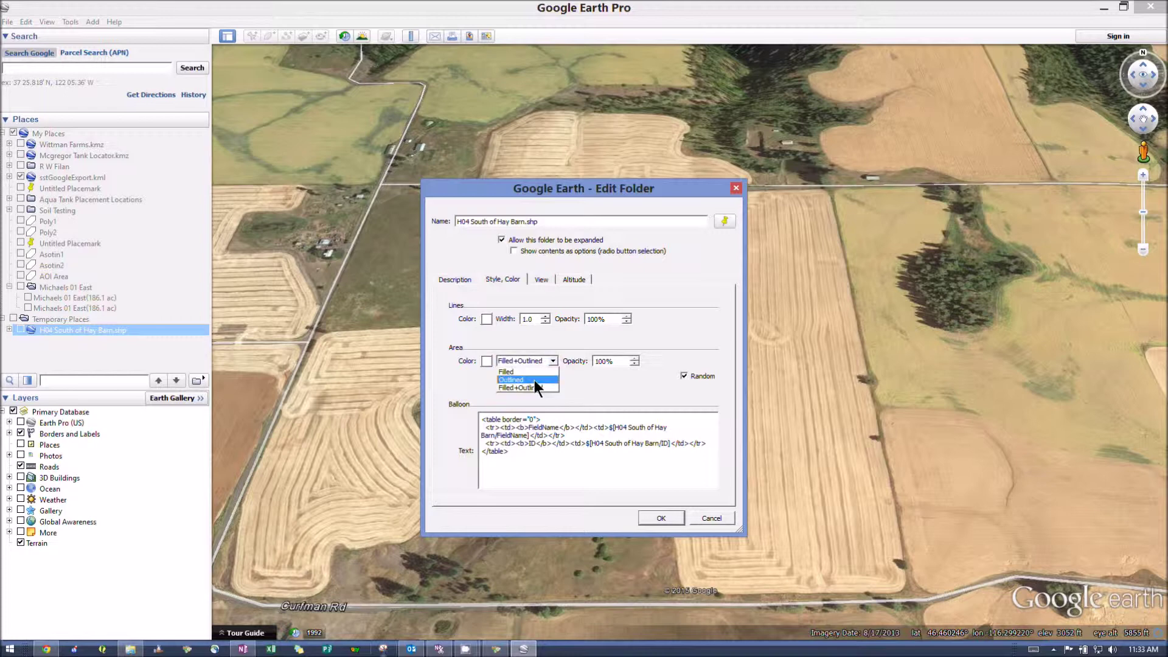
drag(536, 318, 501, 321)
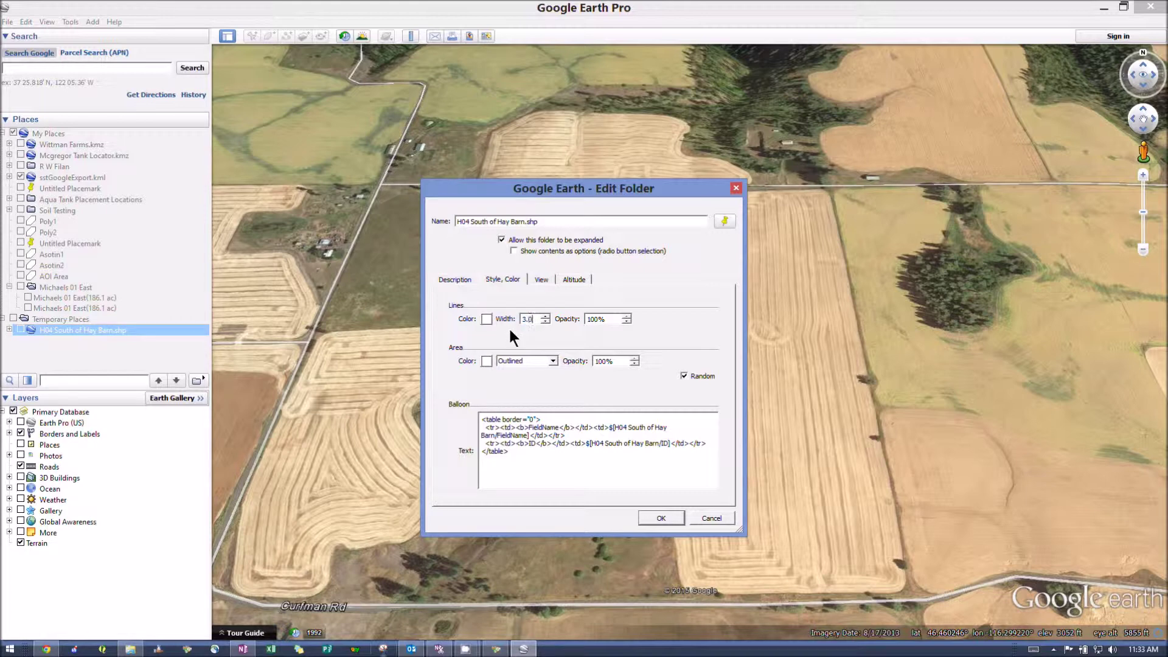
click(652, 519)
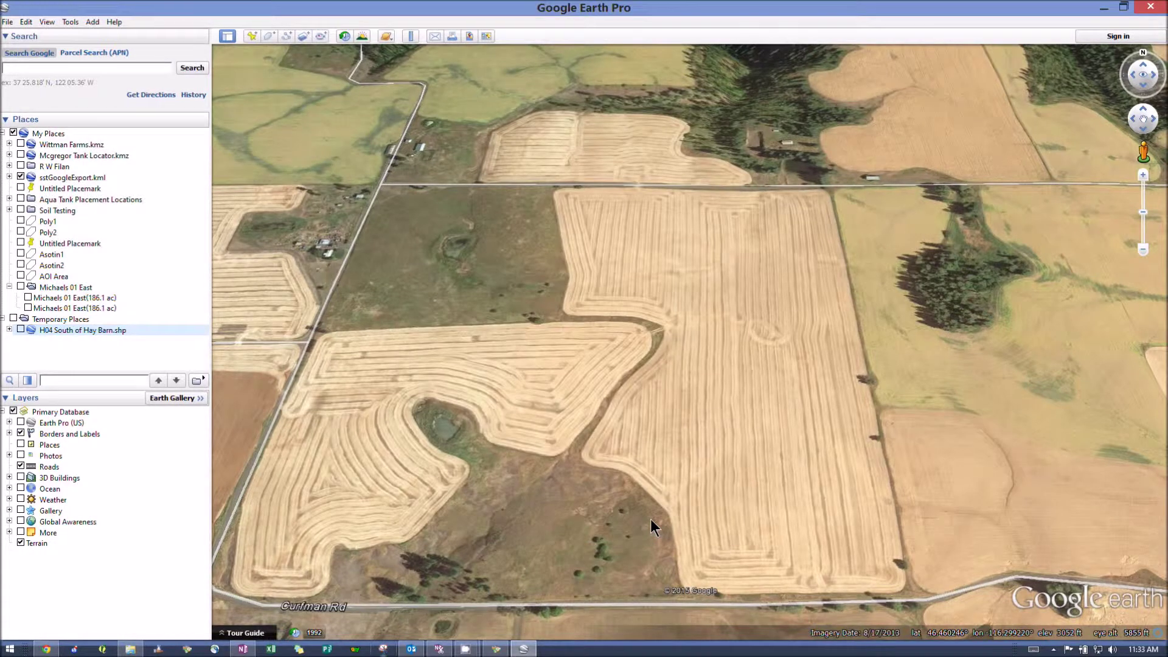
click(20, 329)
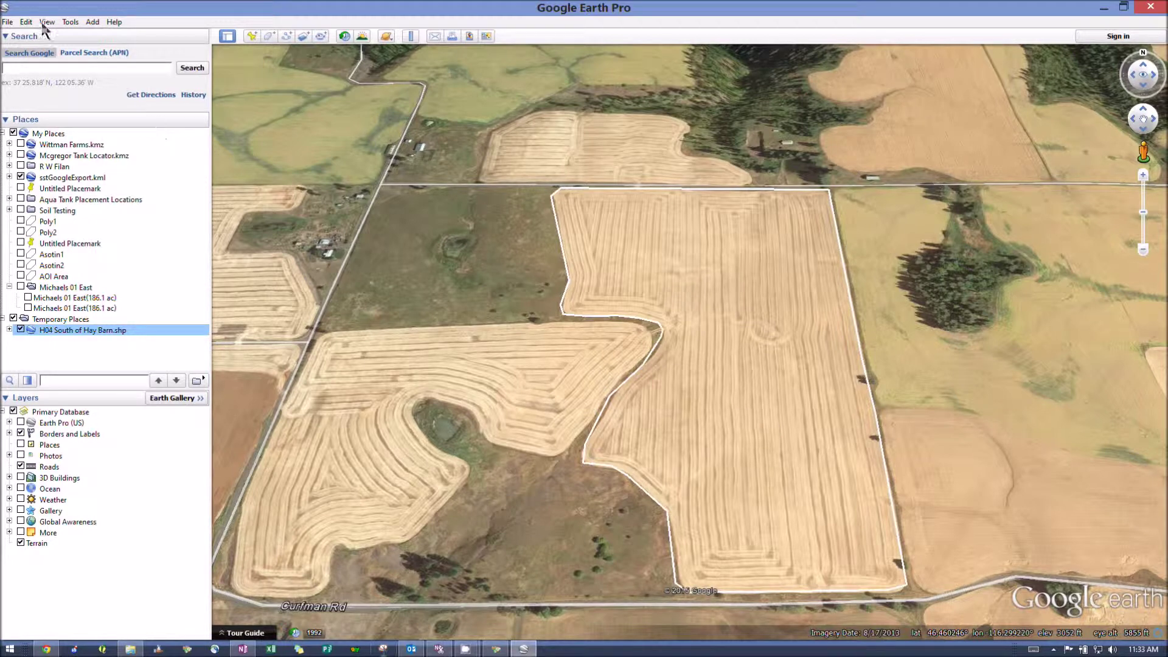
- Import H05 John and Karen's.shp from its Downloads folder with no style template applied
click(9, 22)
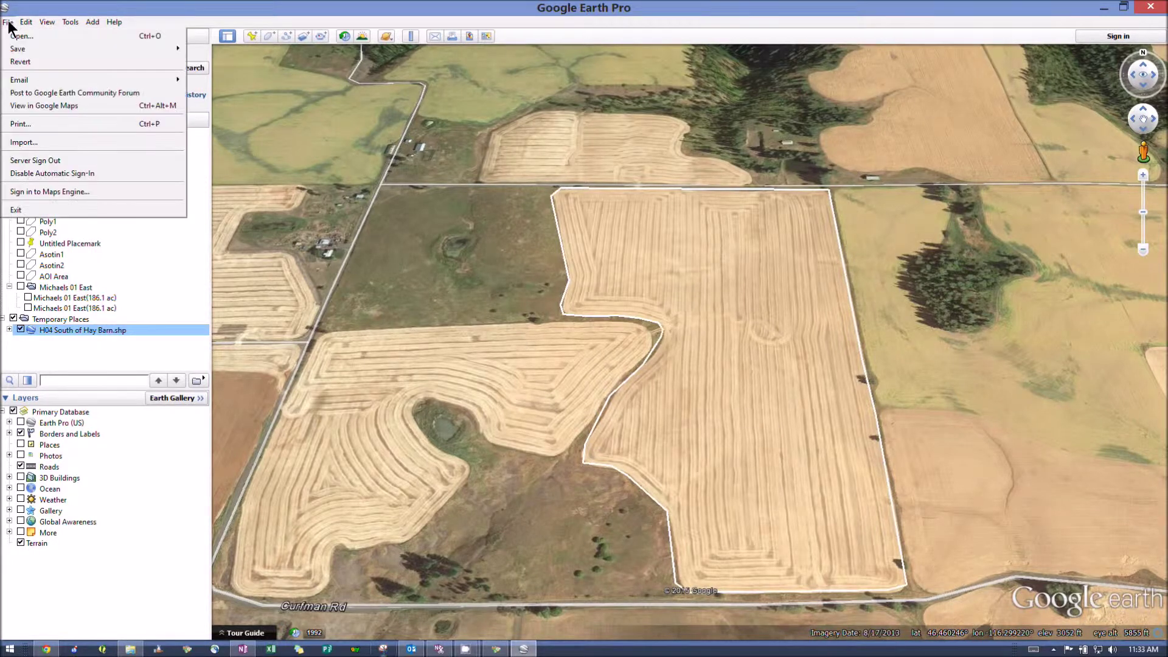
click(35, 143)
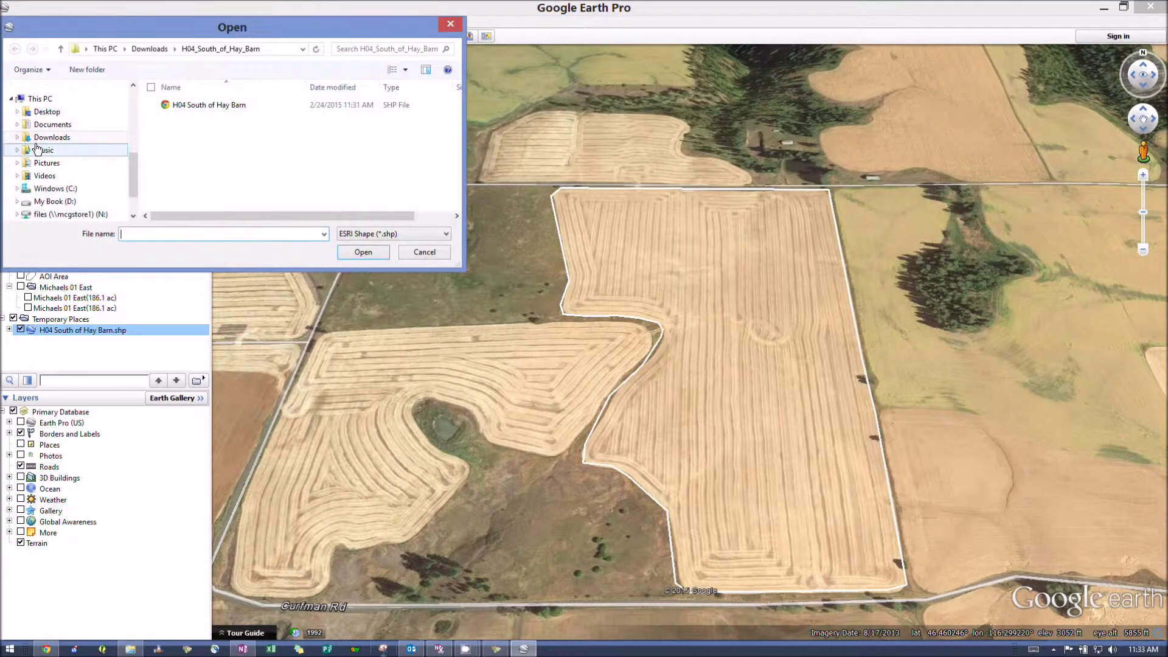
click(152, 49)
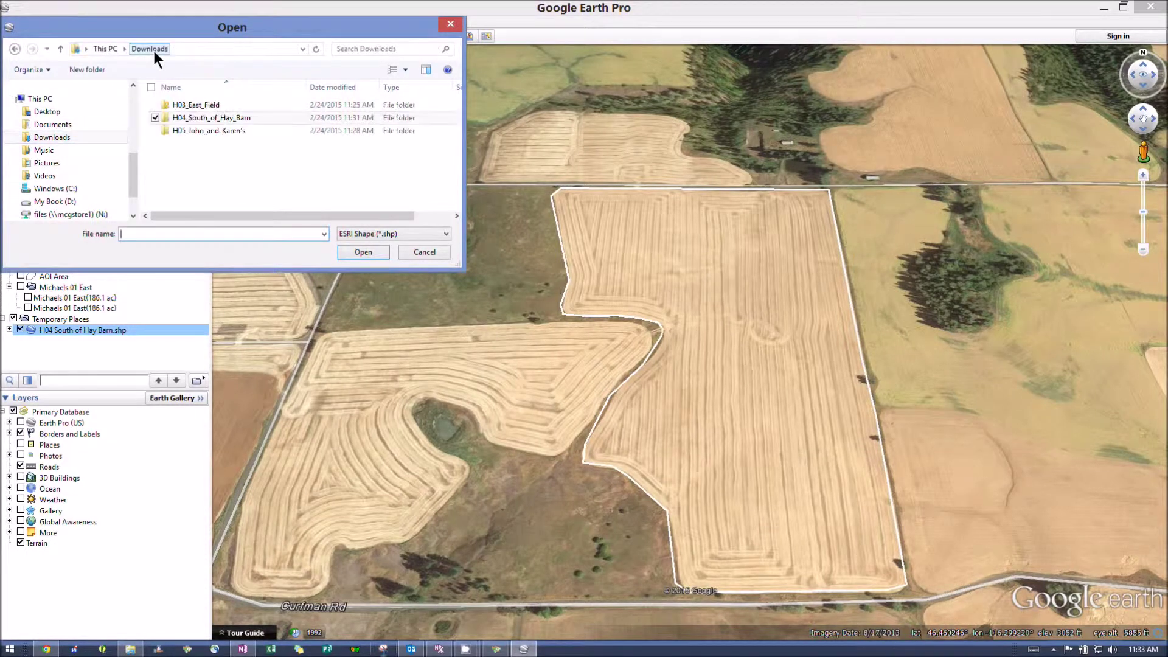
click(179, 132)
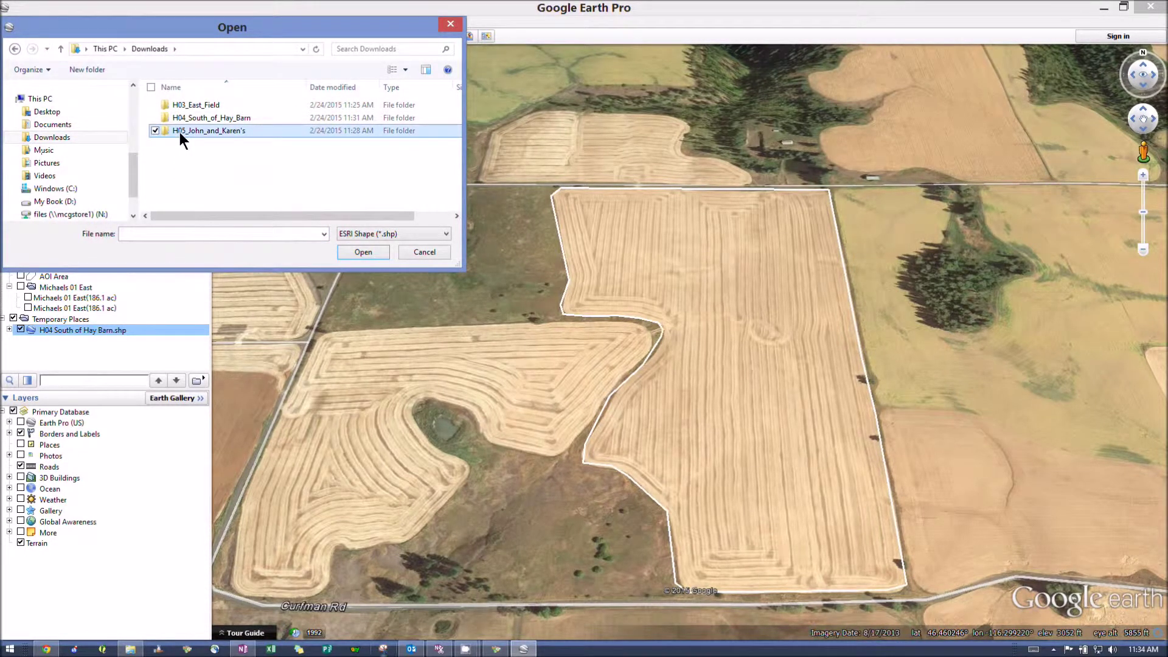
double_click(180, 133)
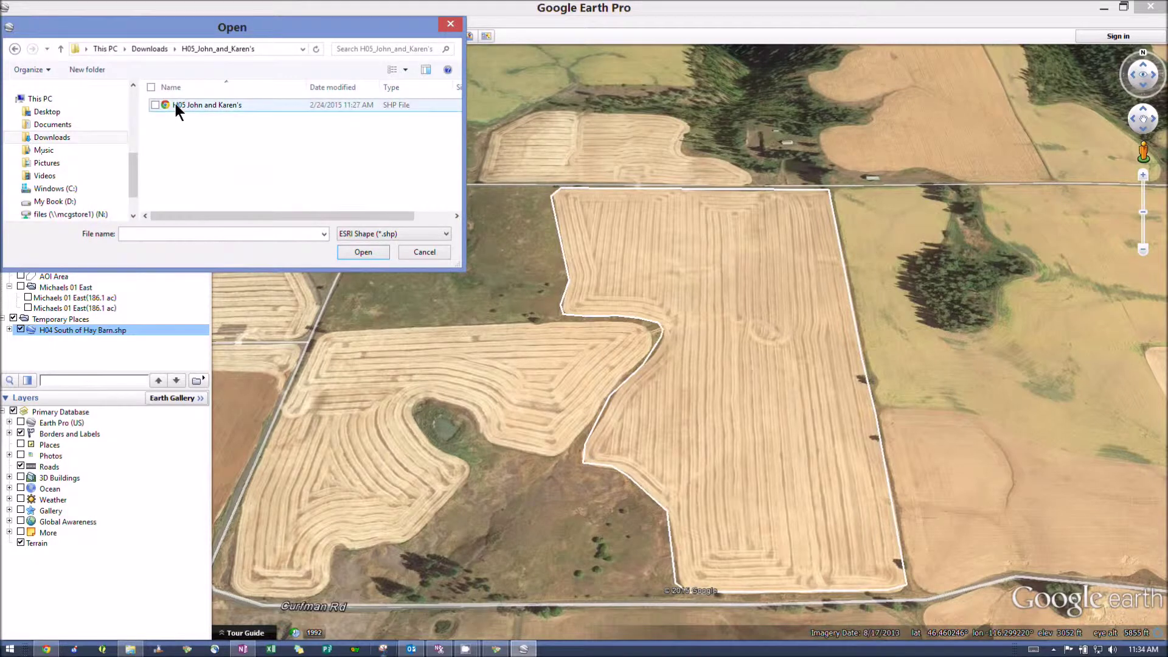
click(176, 105)
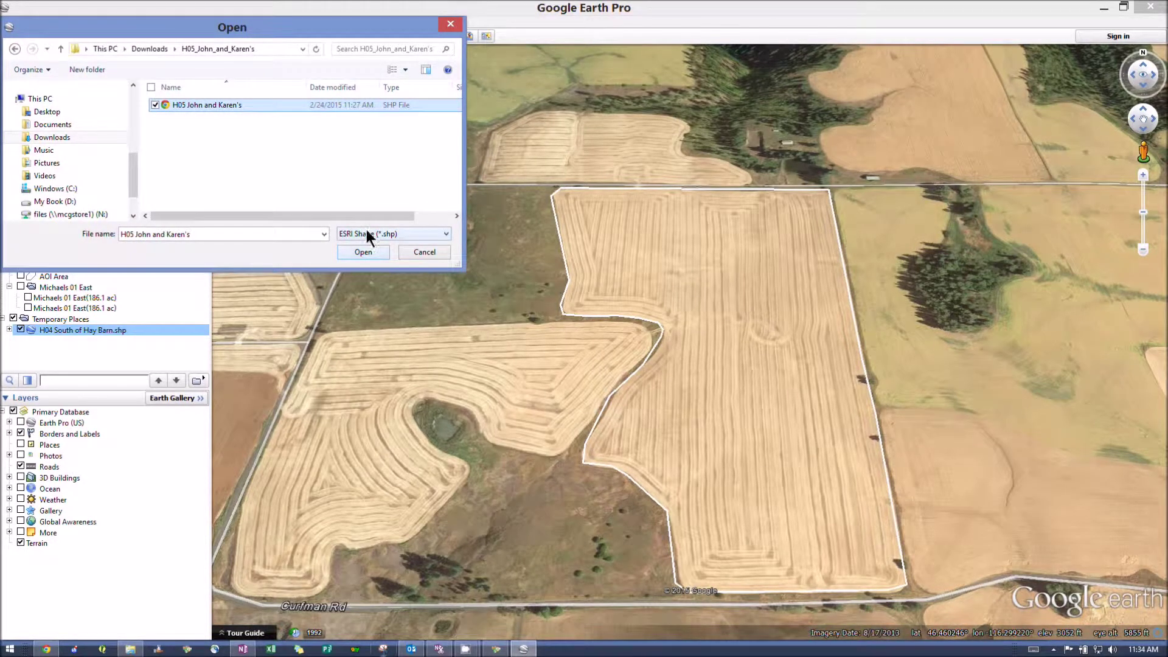
click(364, 251)
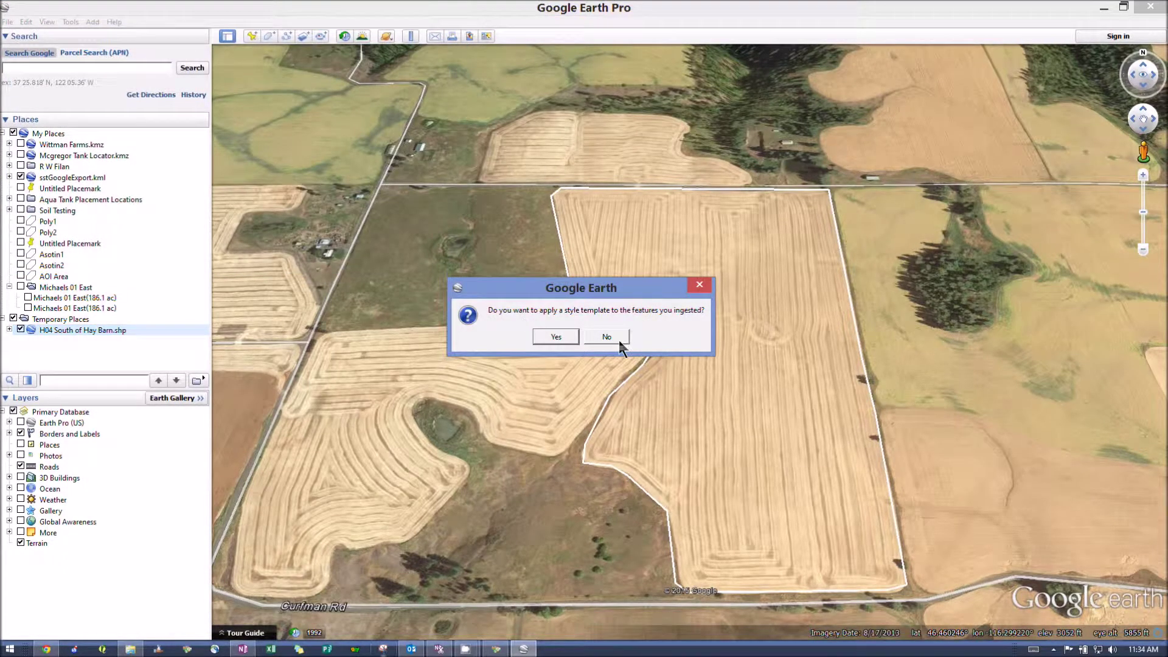
click(607, 338)
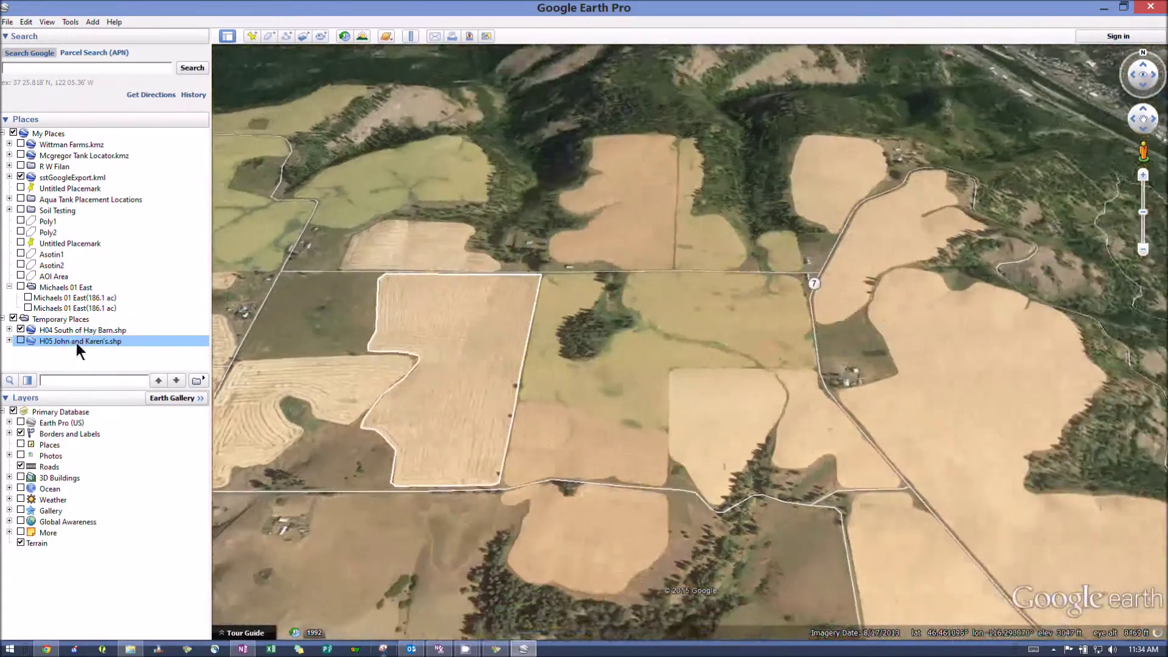
right_click(77, 344)
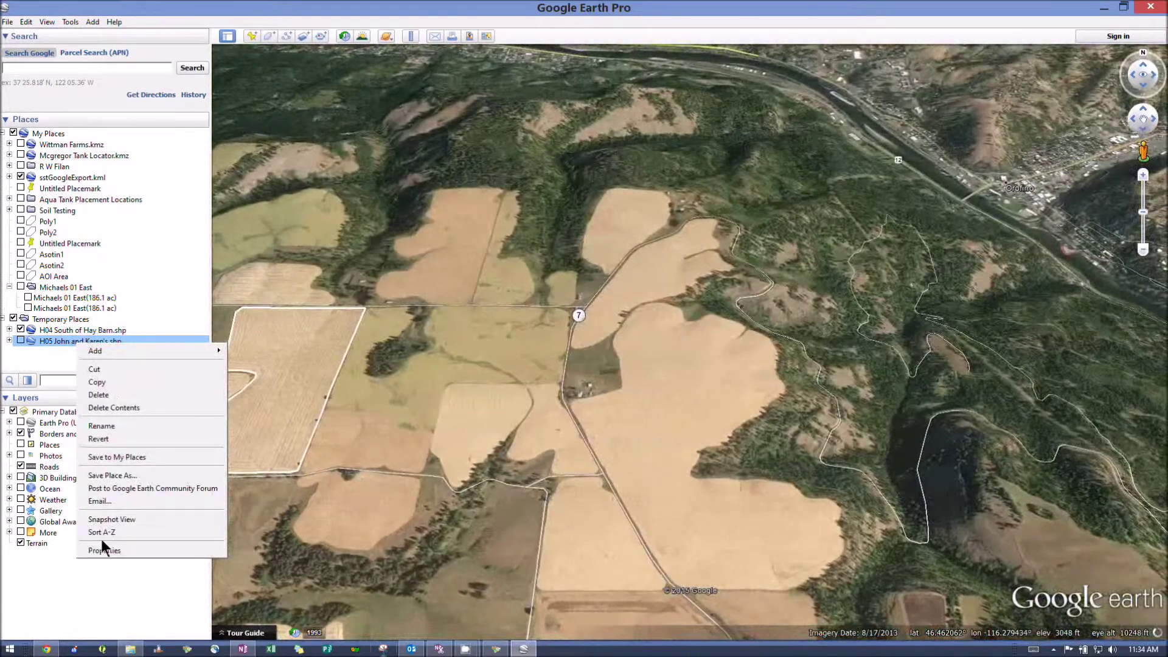
- Set the H05 John and Karen's.shp layer's area to Outlined with a 3.0 line width
click(103, 549)
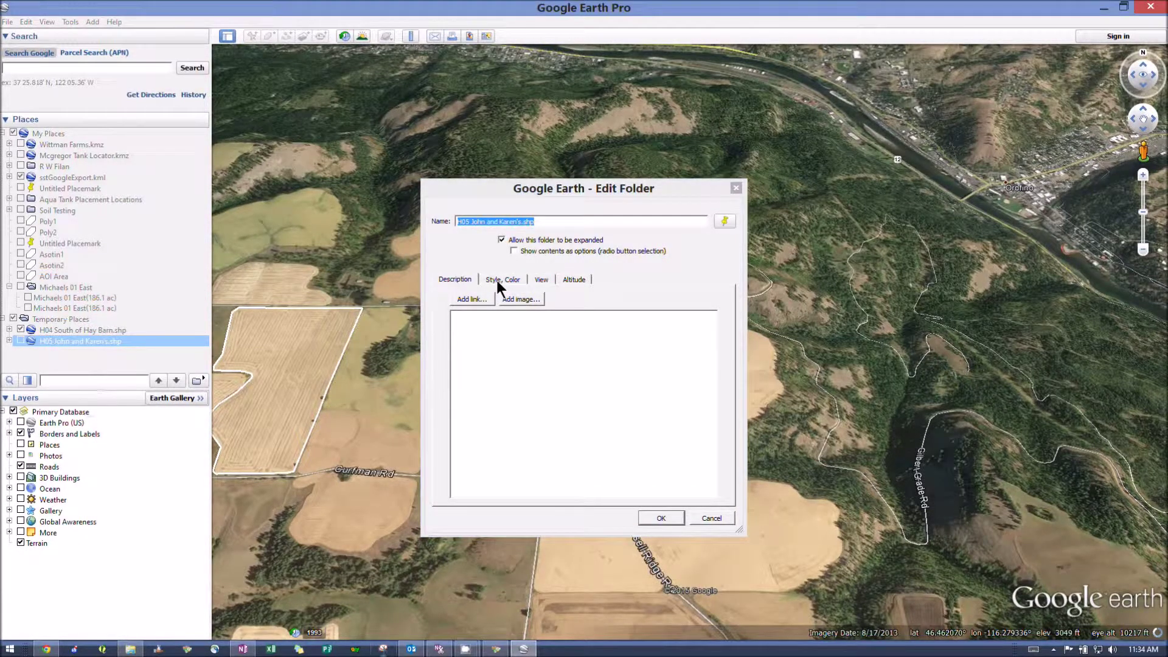
click(498, 280)
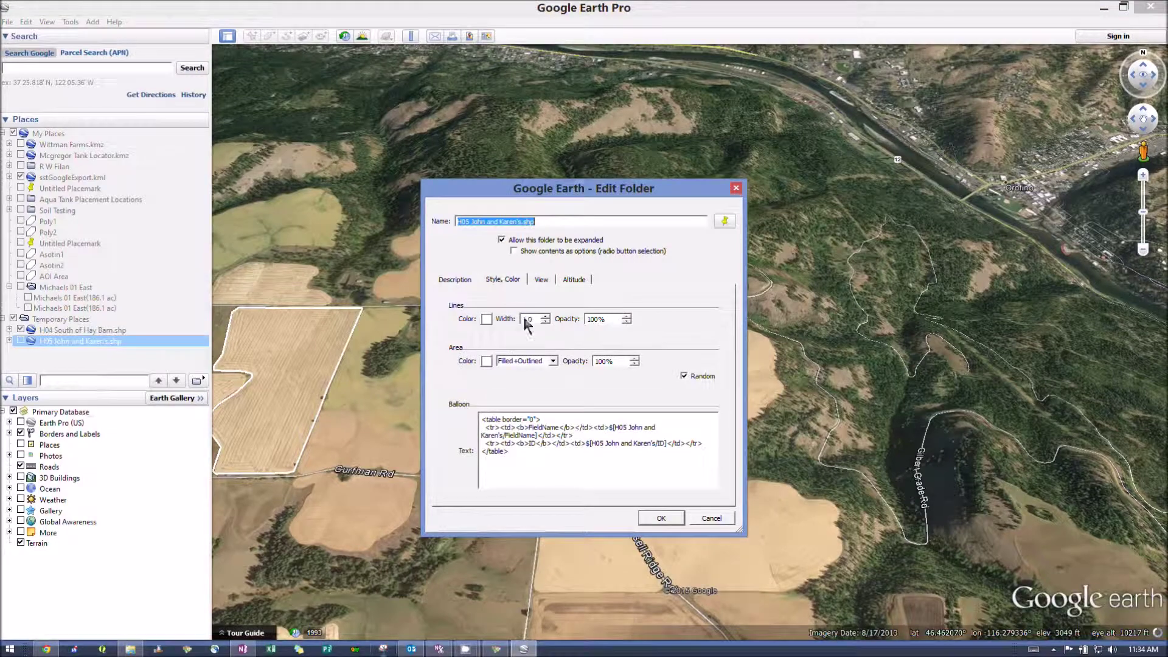
click(553, 362)
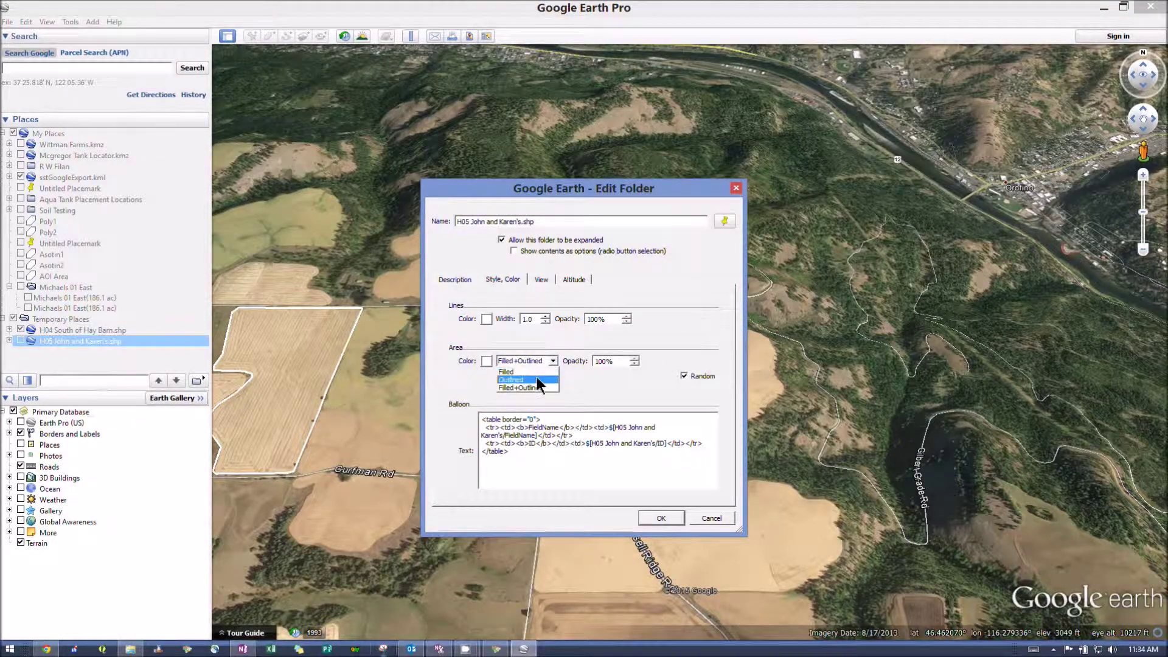
click(523, 379)
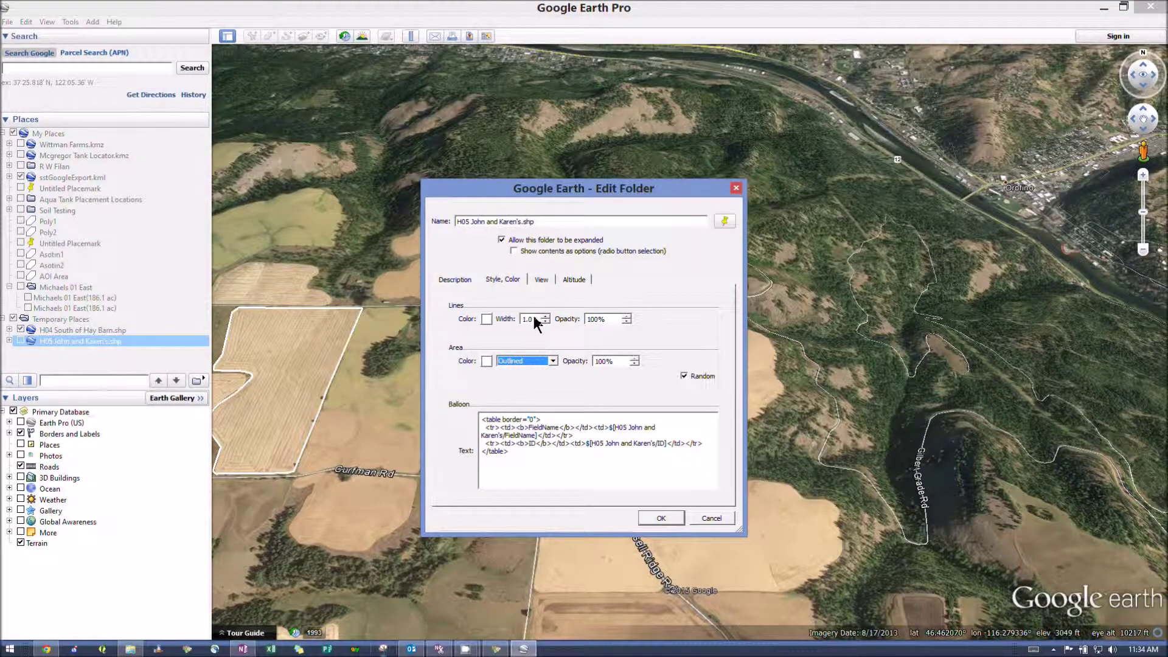
double_click(534, 319)
click(675, 522)
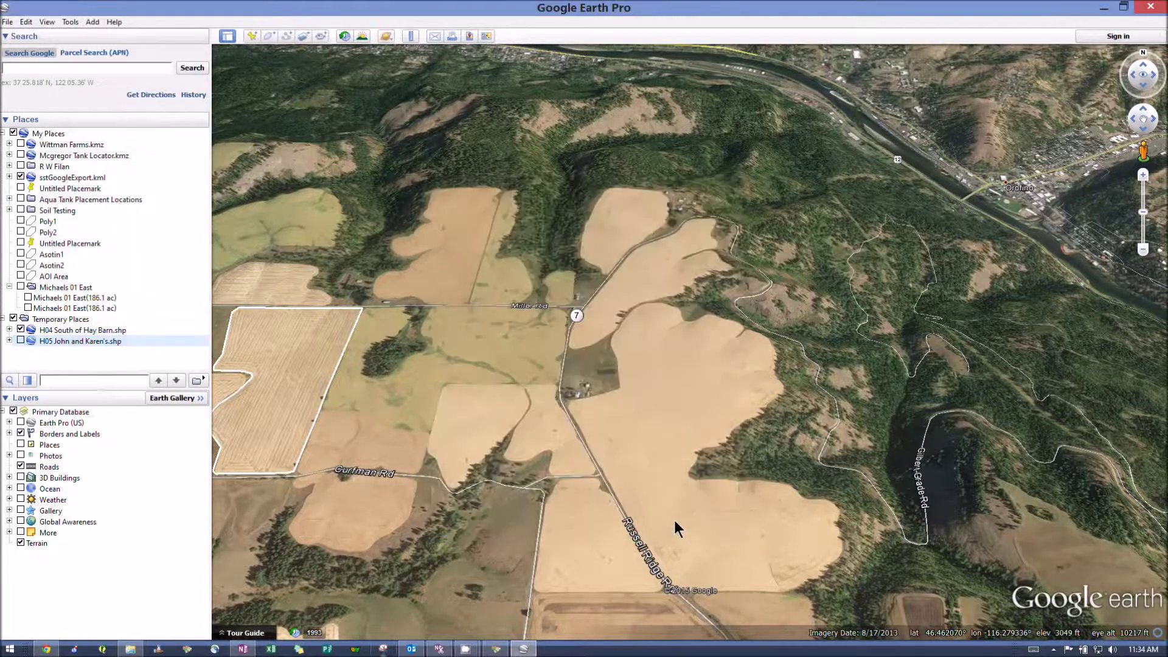
- Switch on the H05 layer, then zoom in and pan across its outlined fields
click(20, 341)
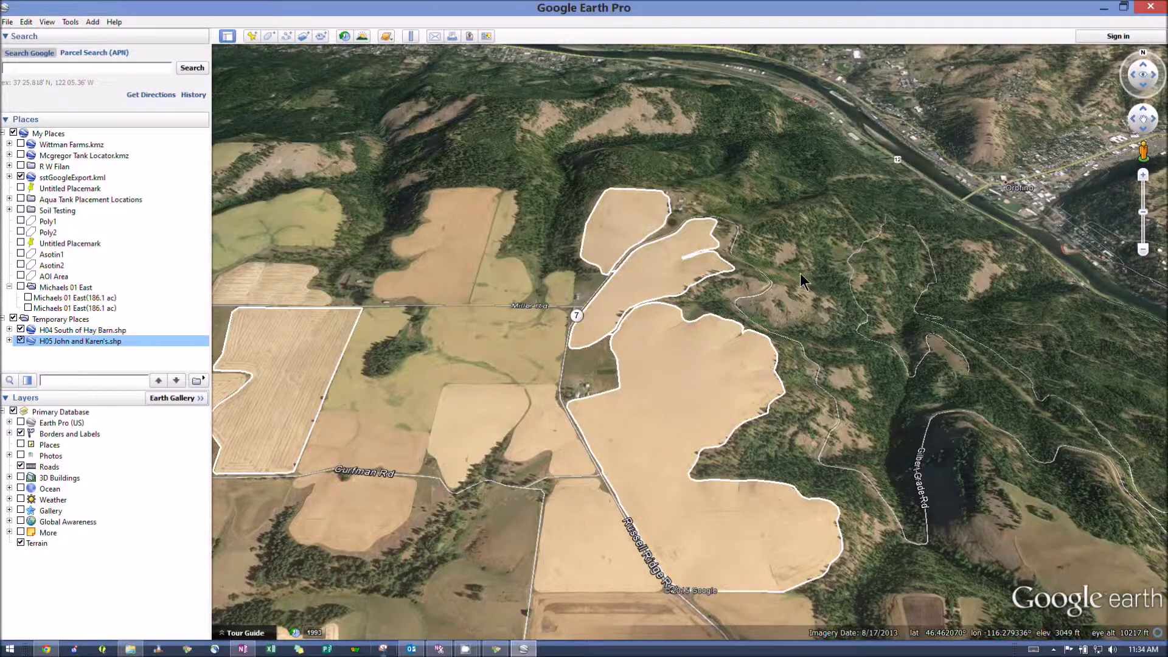
scroll(802, 281, up, 5)
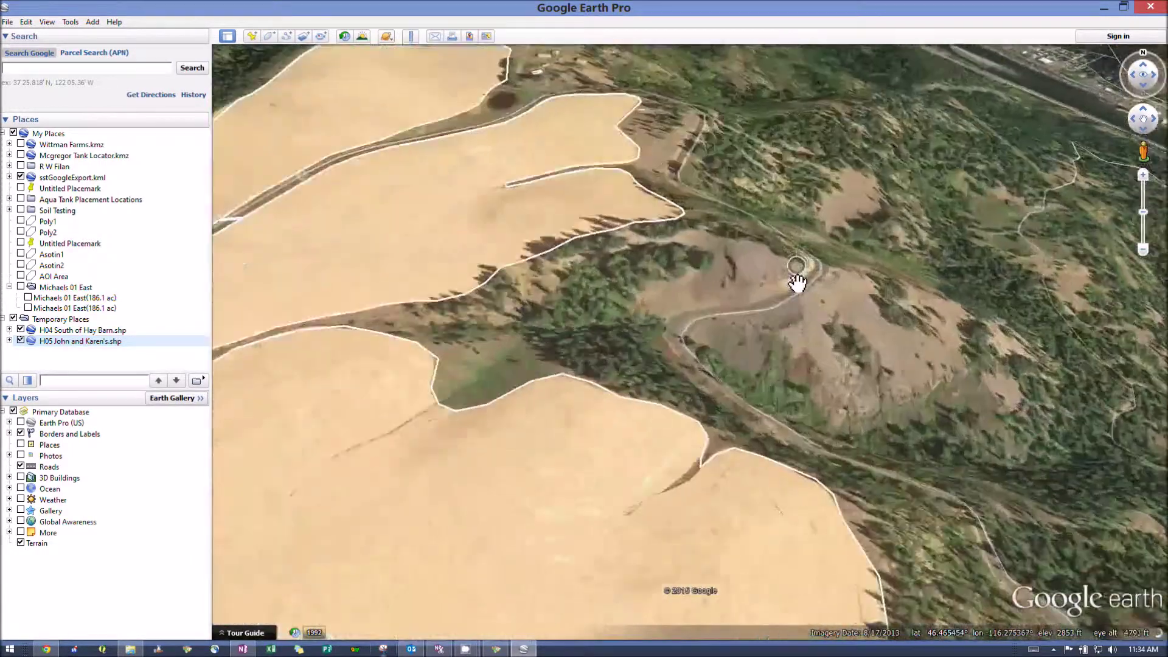
drag(829, 339, 991, 339)
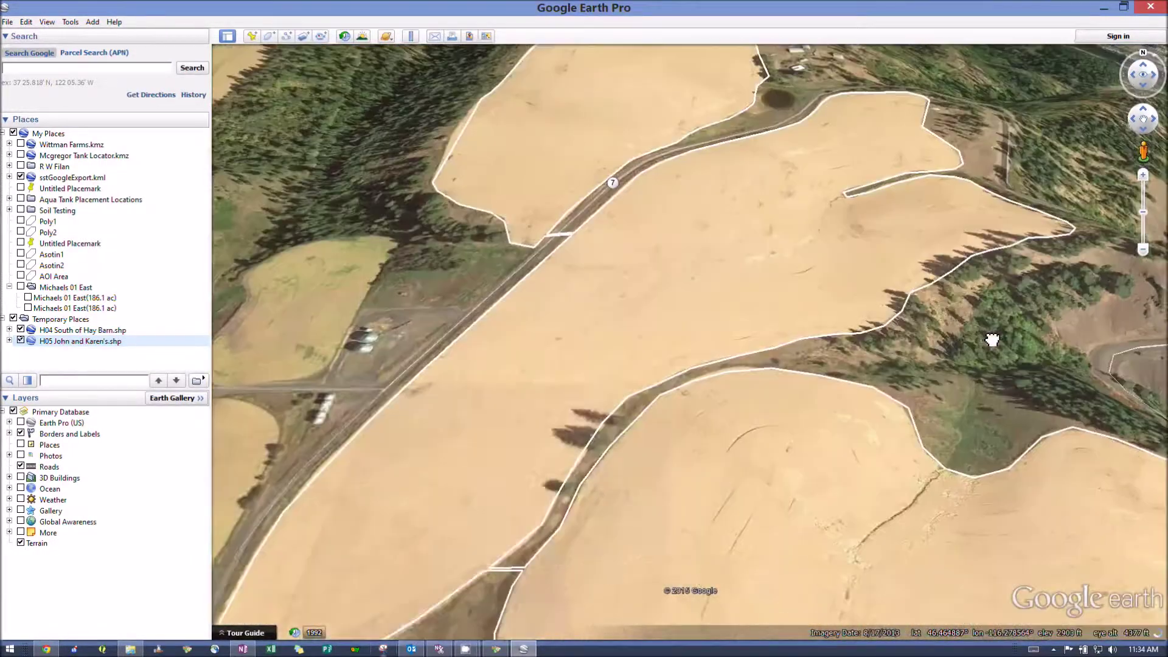